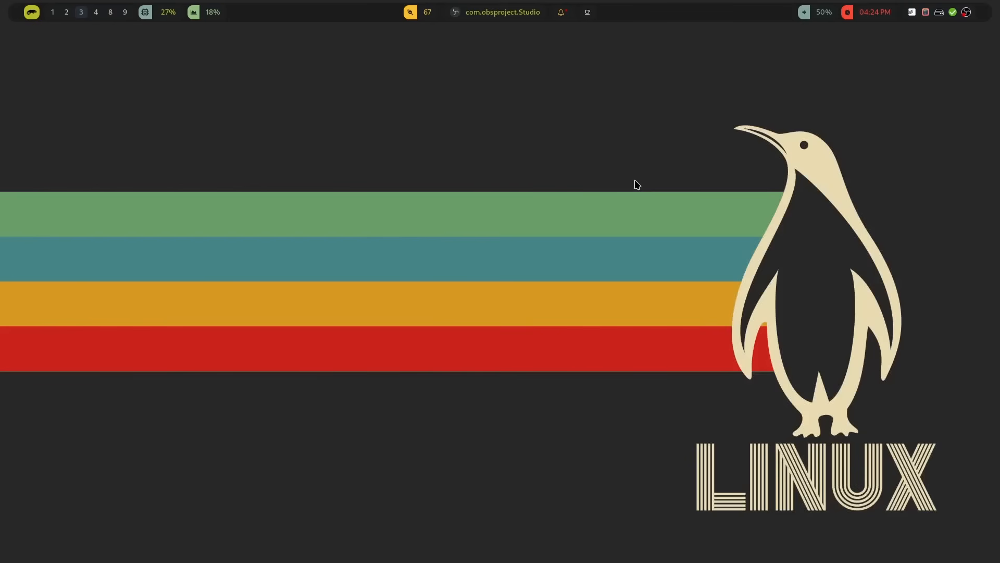
Step: Open a terminal and bring up the Hyprland binds configuration file
key("super+Return")
type("hypr")
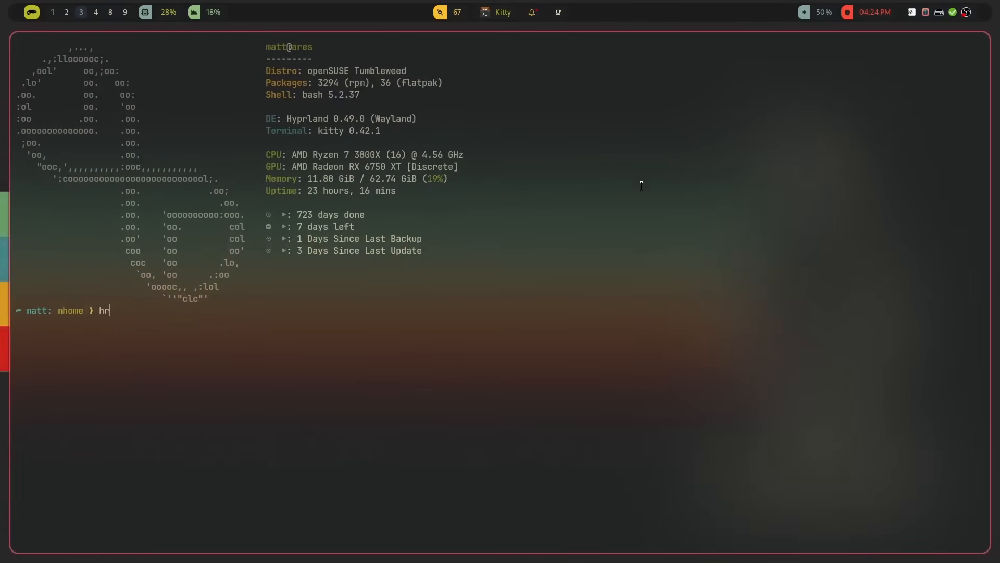
key("BackSpace")
key("BackSpace")
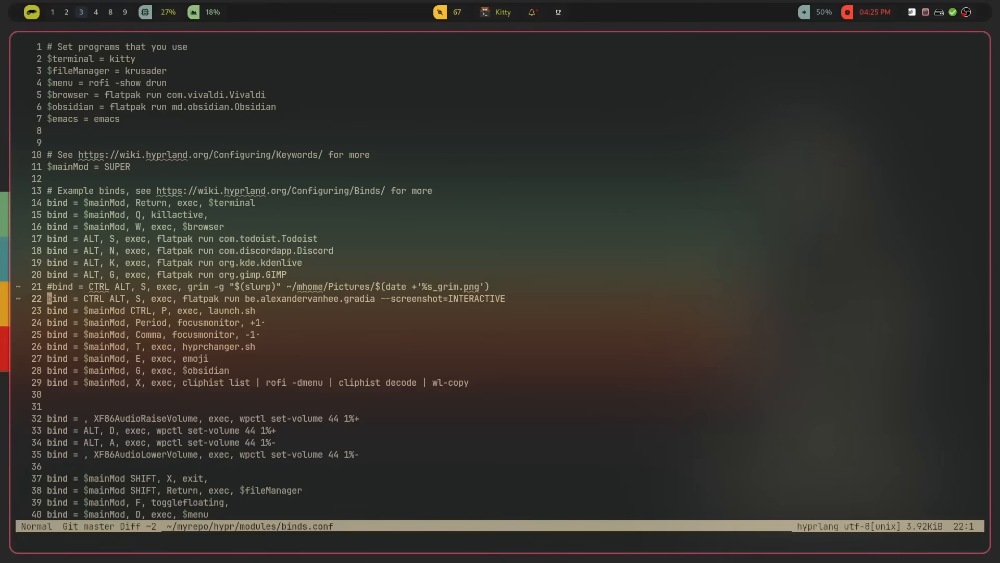
Step: Launch Gradia and take a screenshot of a selected screen region
key("super+d")
type("gradia")
key("Return")
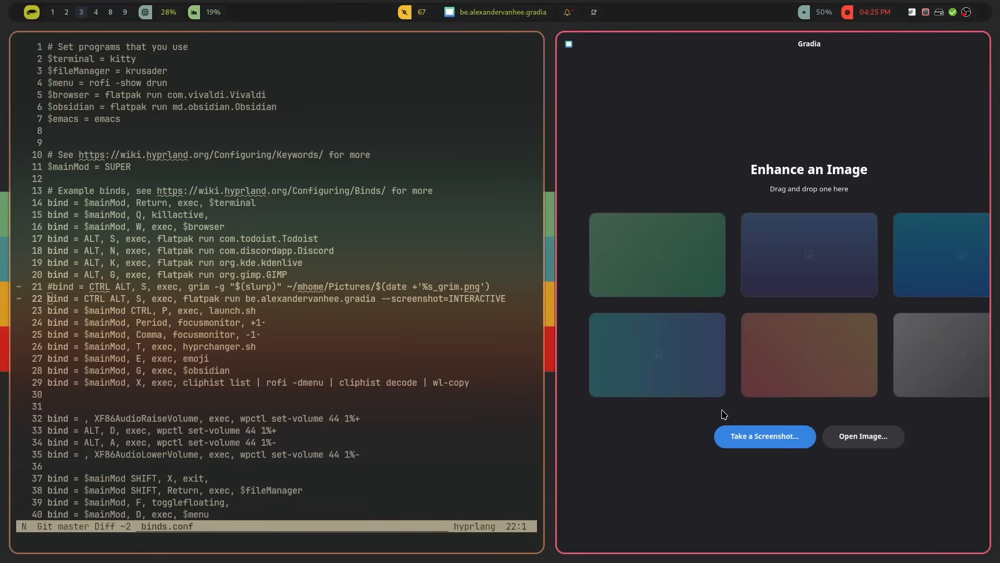
left_click(733, 439)
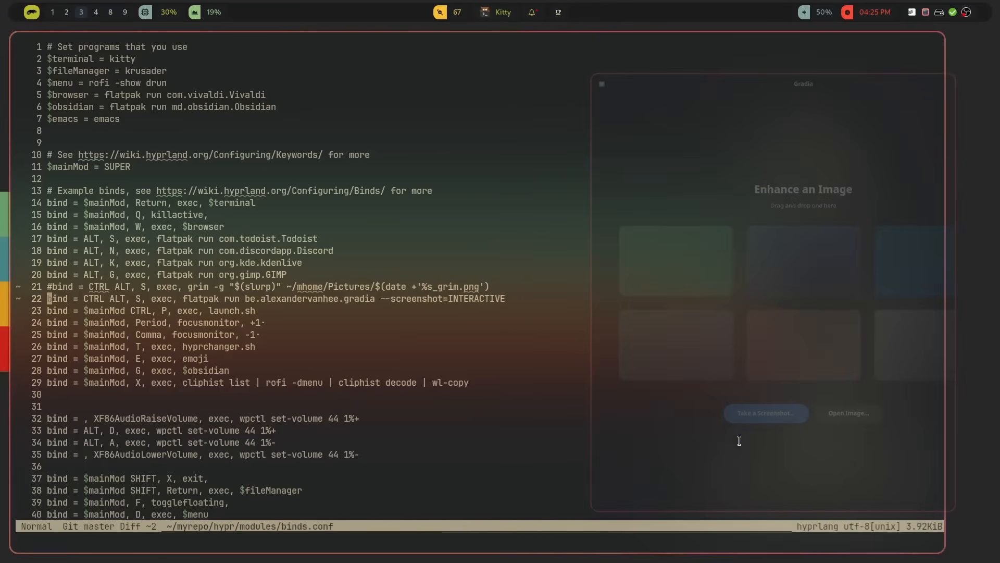
left_click_drag(273, 152, 569, 353)
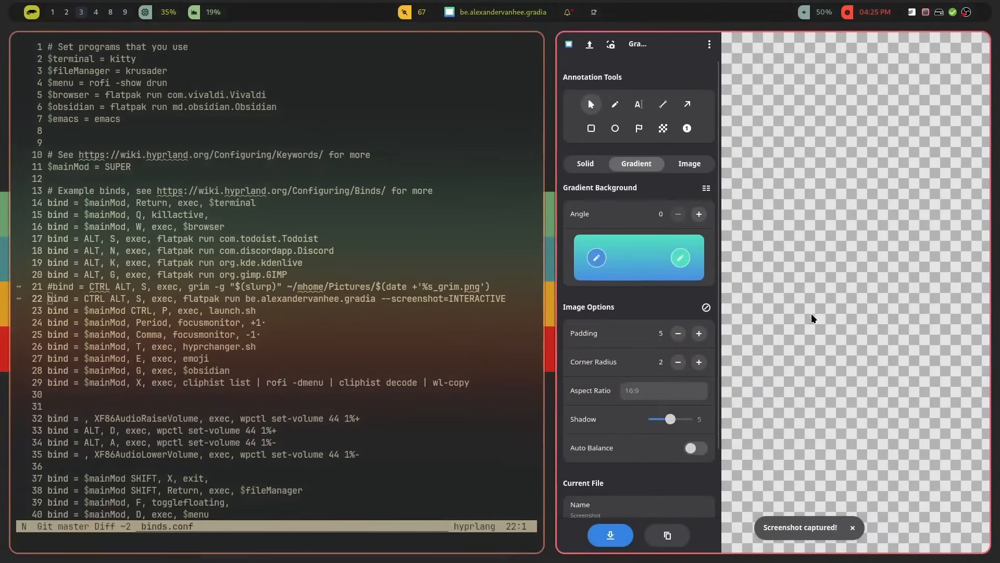
Step: Close Gradia without saving and take a new interactive screenshot using the configured keybinding
key("super+q")
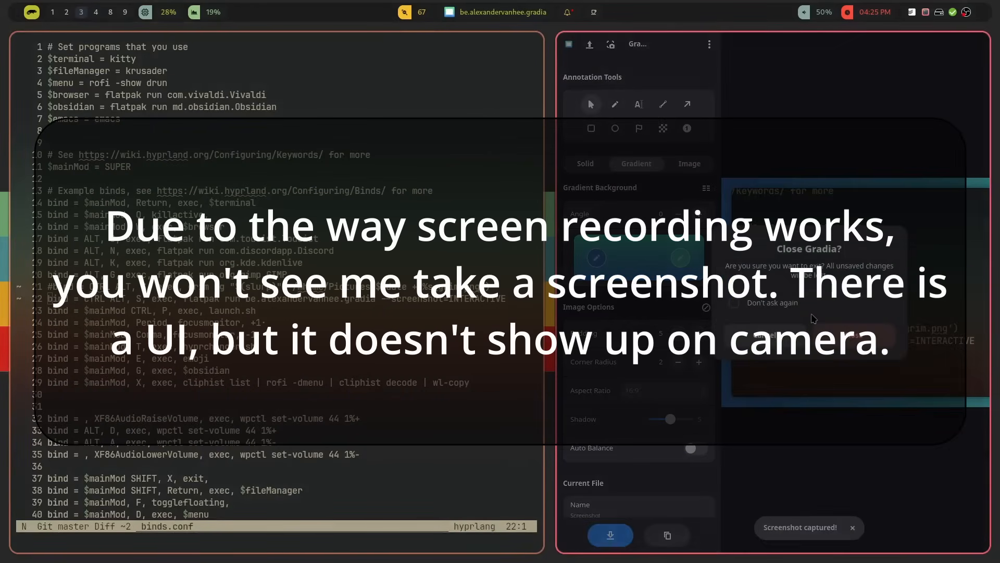
left_click(836, 342)
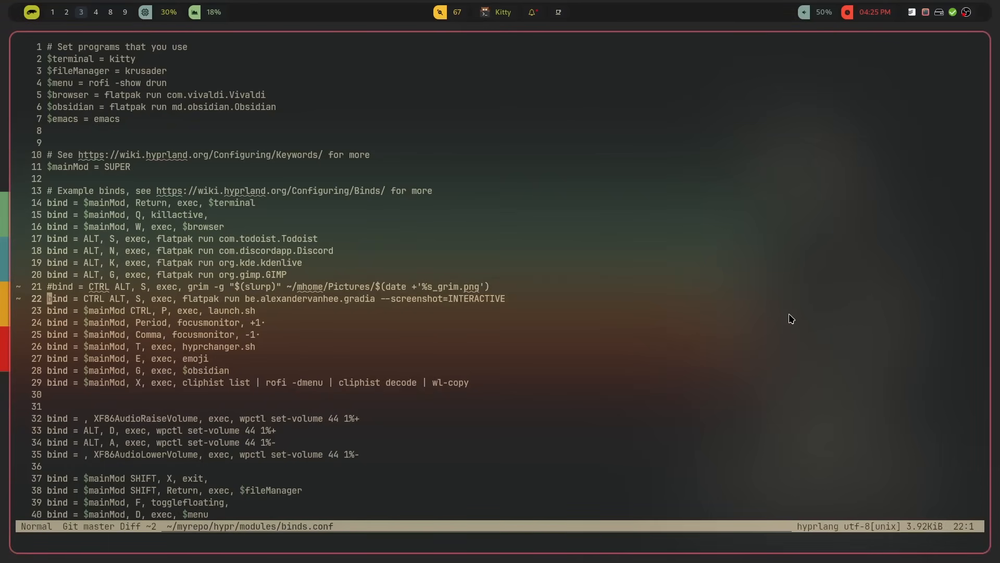
key("ctrl+alt+s")
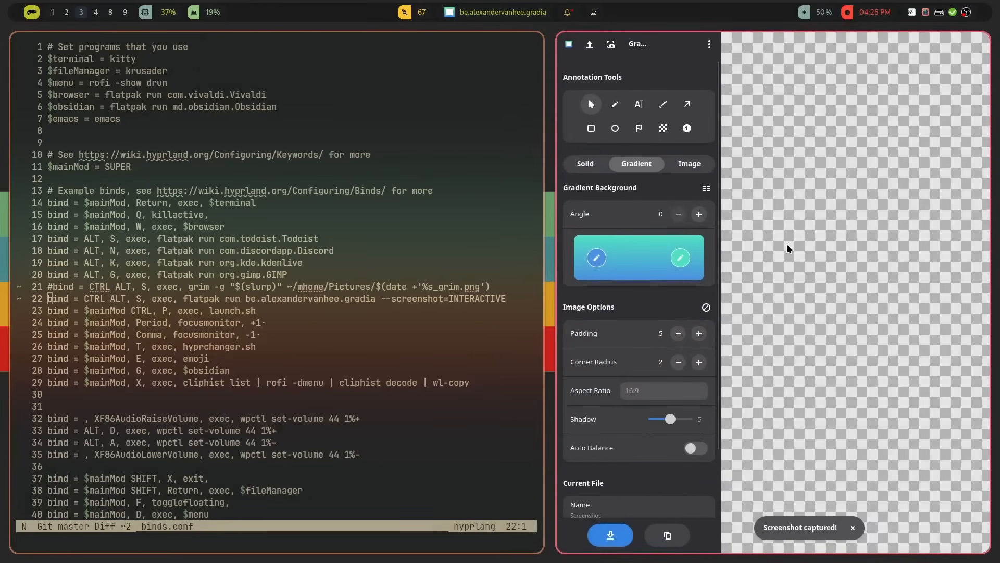
key("super+q")
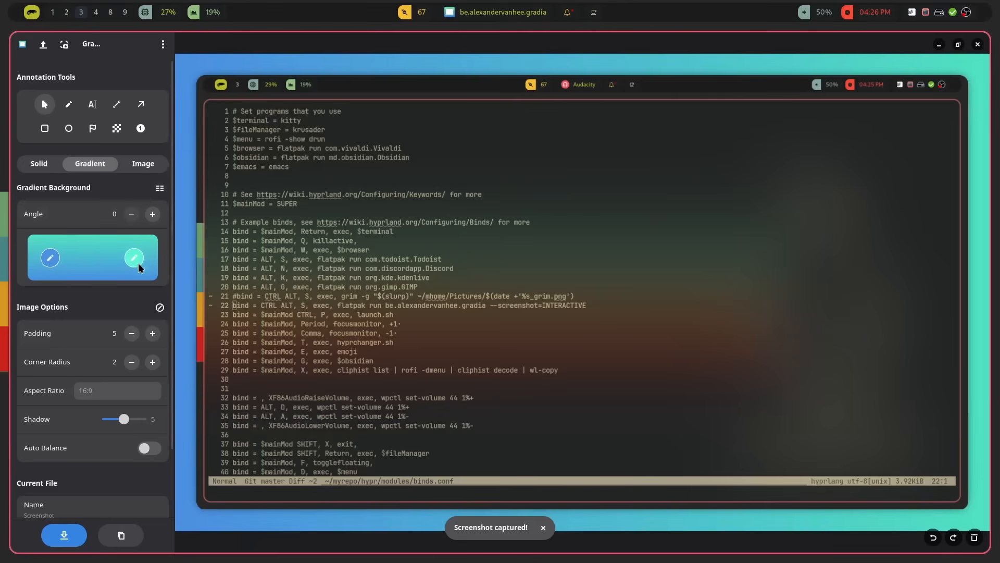
Step: Set the screenshot padding to 0
left_click(131, 333)
left_click(132, 334)
left_click(131, 334)
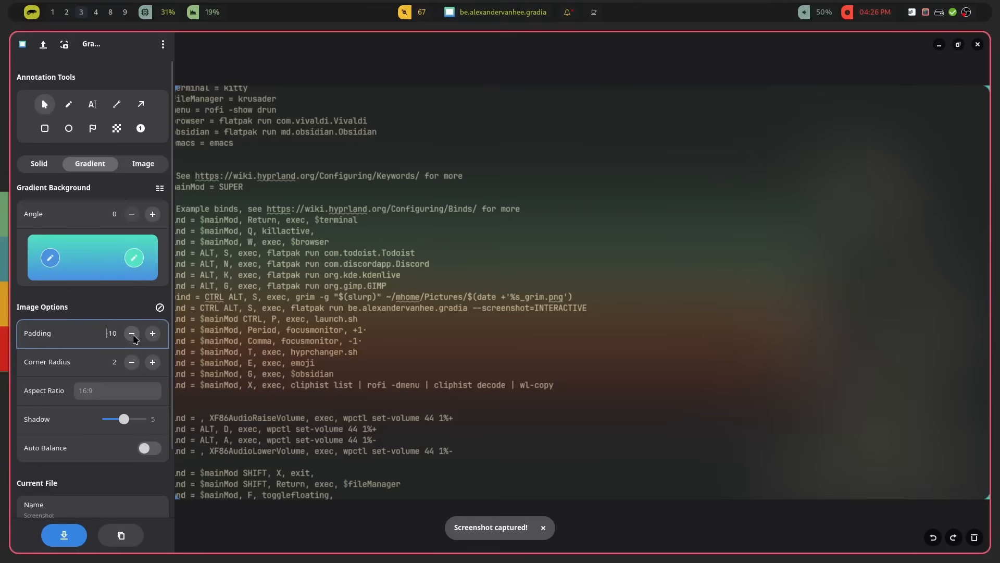
left_click(151, 334)
left_click(151, 333)
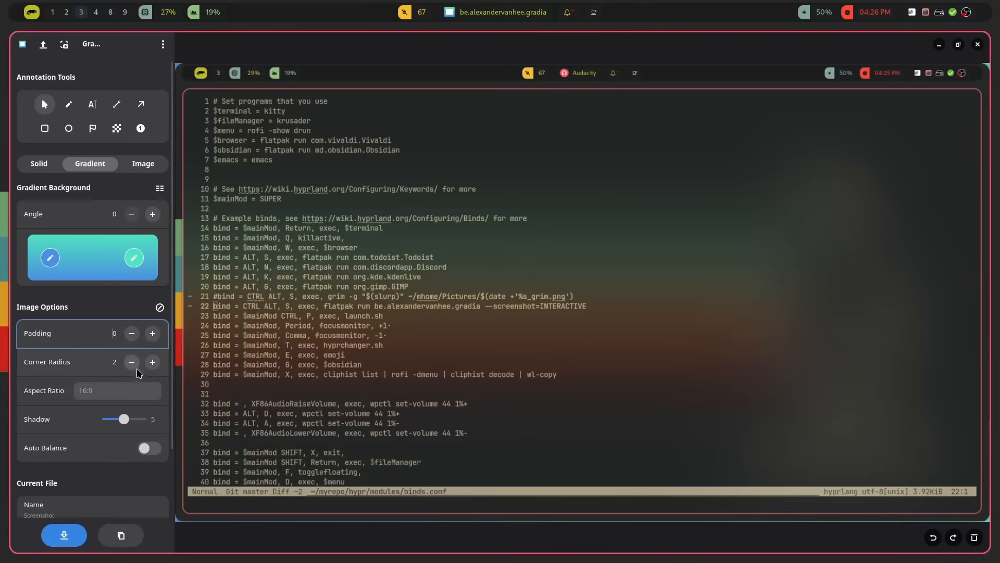
Step: Lower the corner radius to 0 and back to 2, and return the padding to 5
left_click(132, 362)
left_click(132, 362)
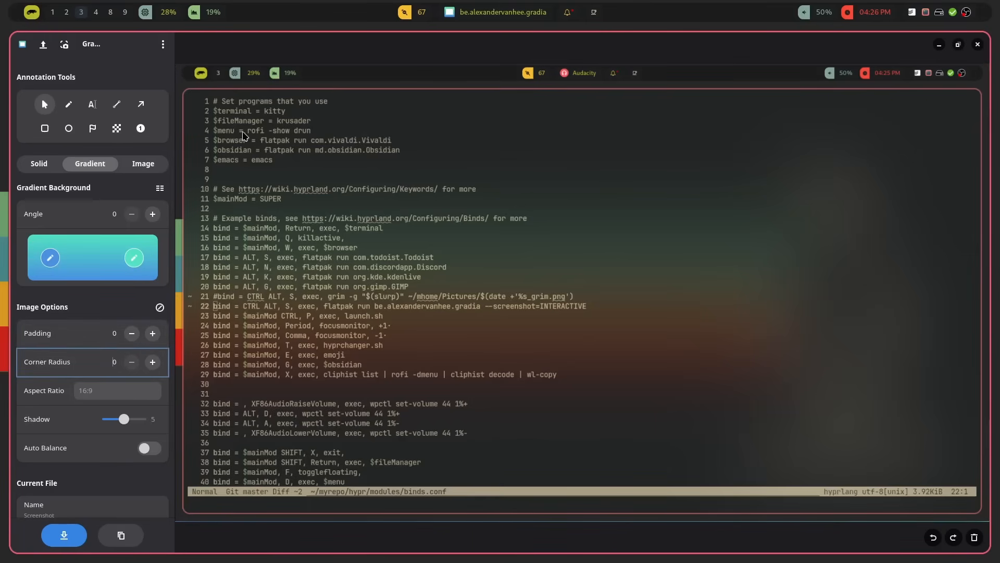
left_click(153, 361)
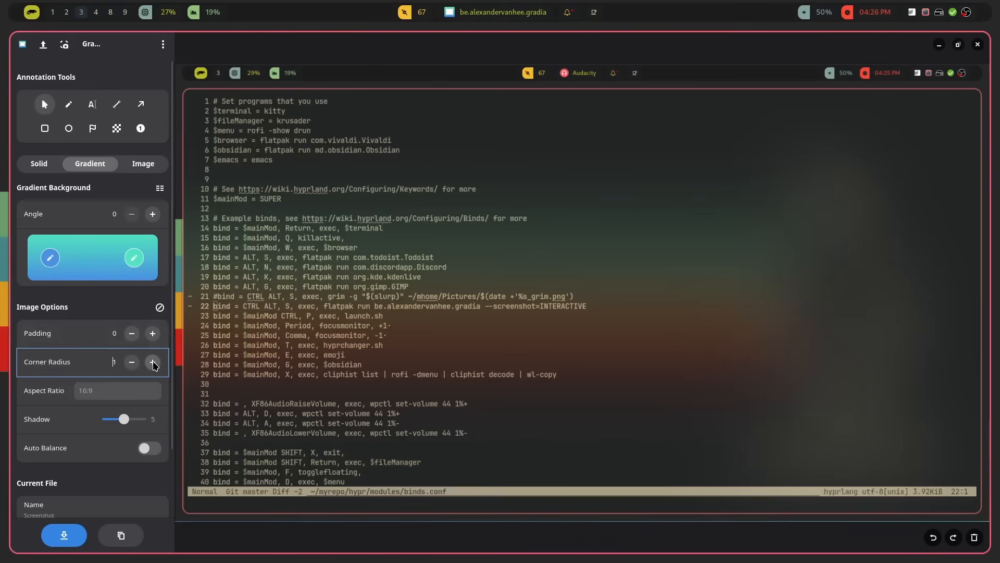
left_click(152, 360)
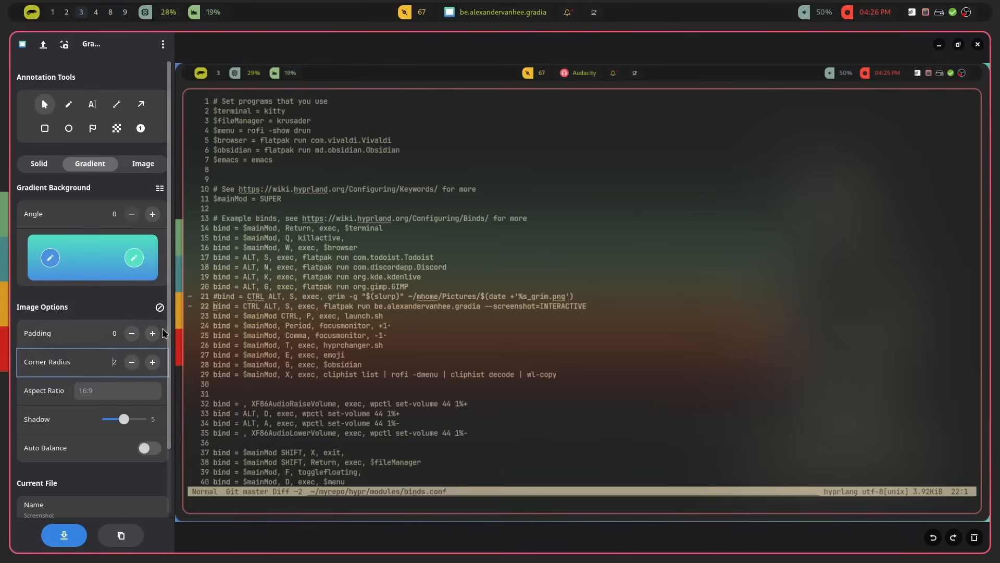
left_click(159, 333)
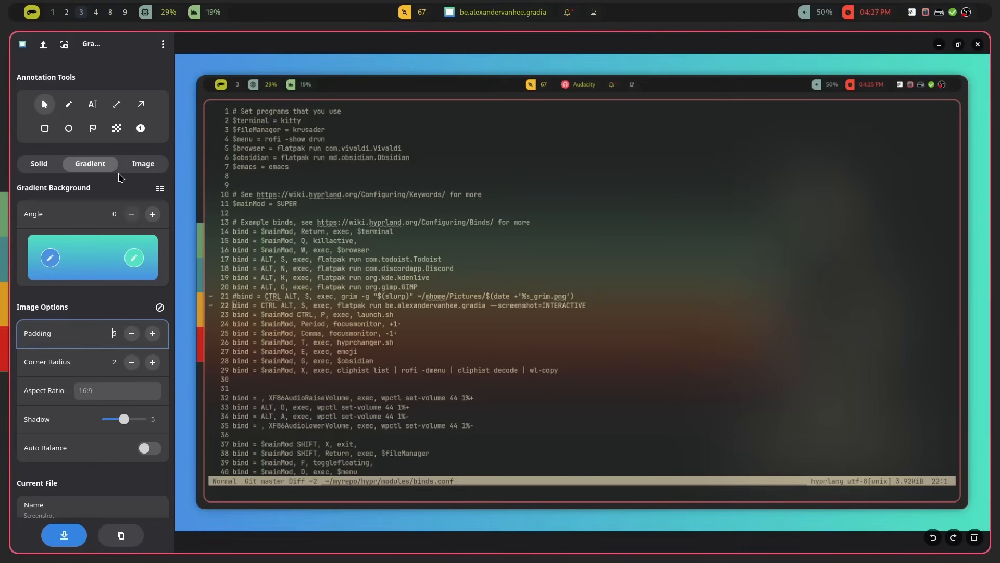
Step: Close Gradia, confirming the exit, and open a new terminal window
key("super+q")
key("Return")
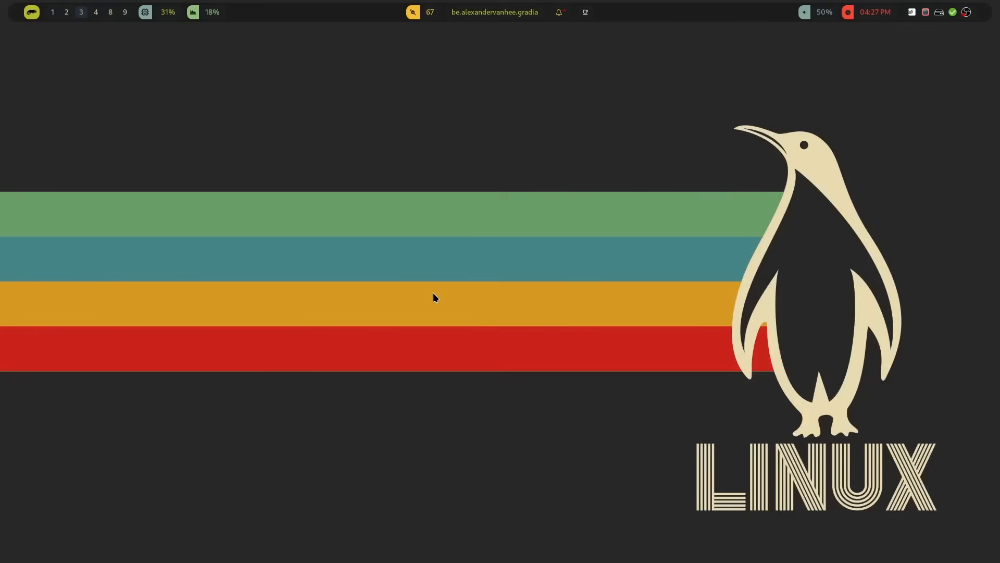
key("super+Return")
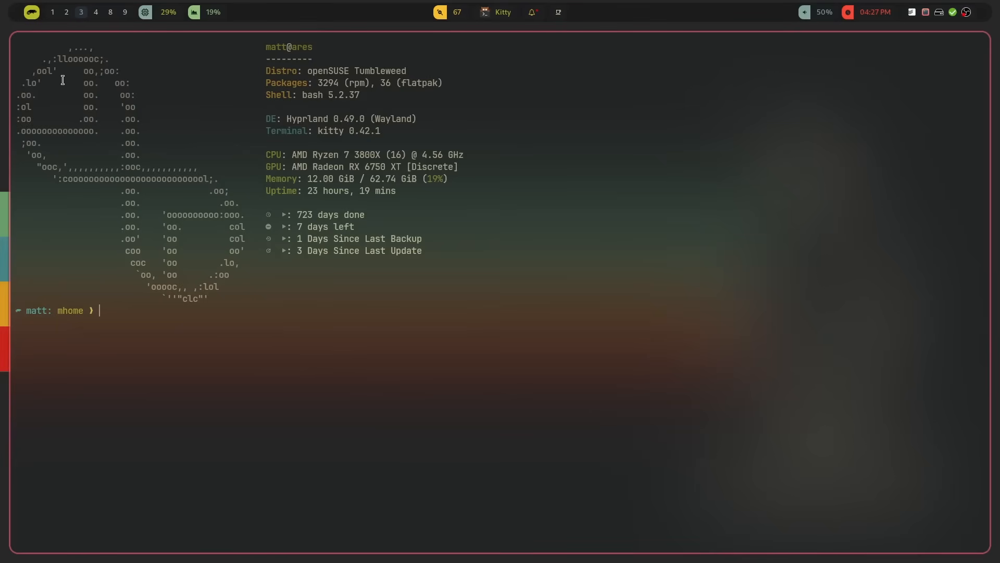
Step: Capture the whole screen into Gradia, close the terminal, and open then cancel the save dialog
key("Print")
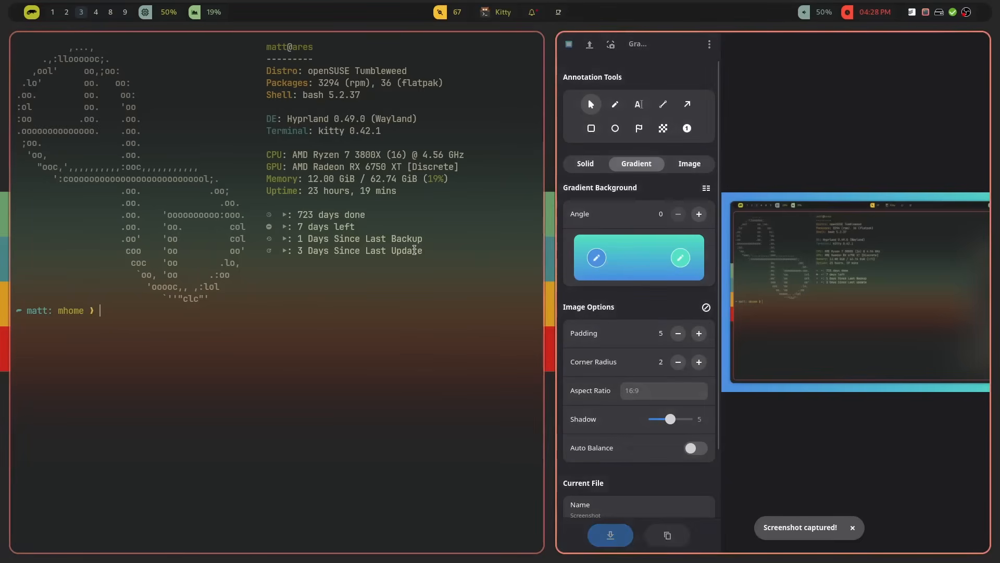
key("super+q")
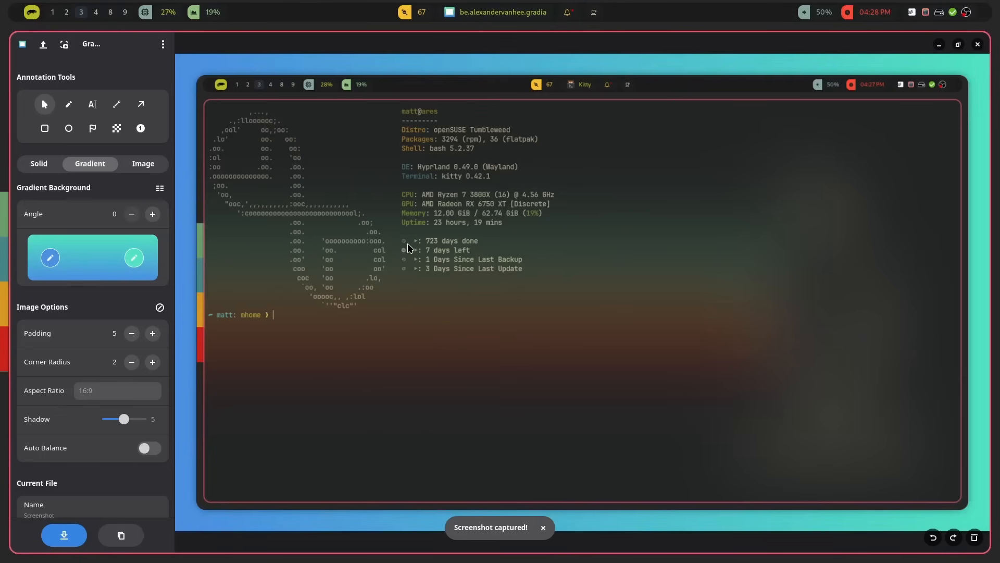
key("ctrl+s")
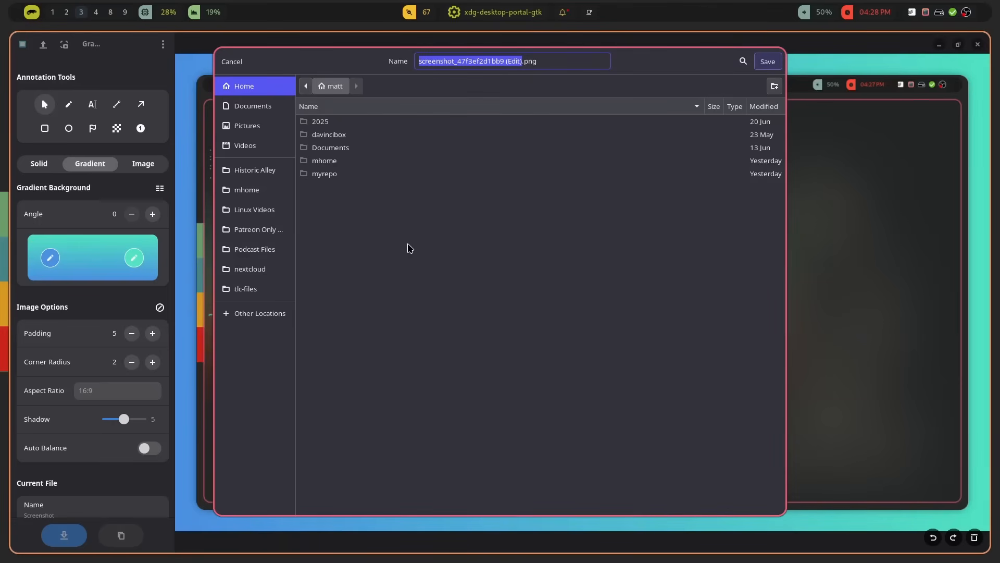
left_click(232, 62)
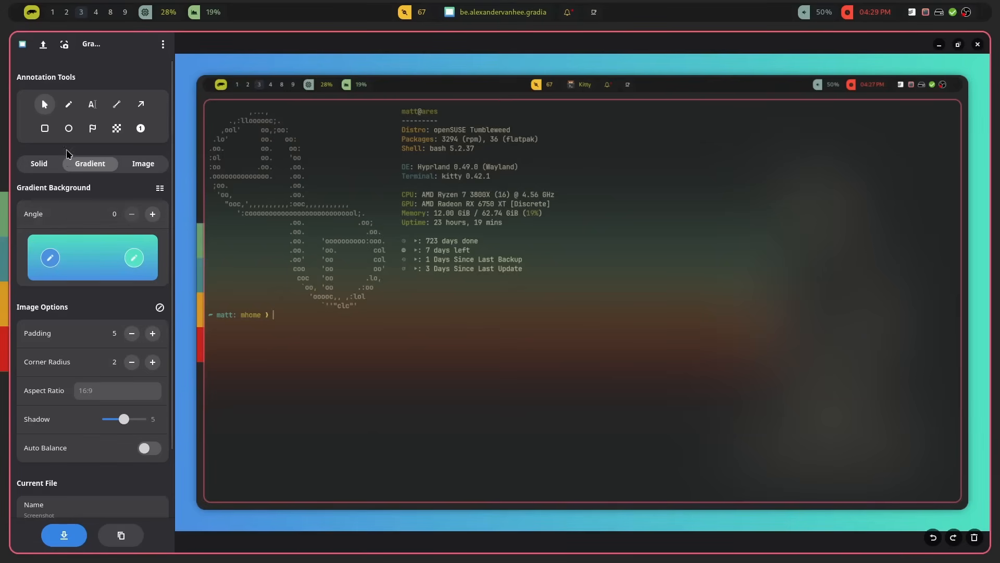
Step: Handwrite Matt with the Pen tool below the terminal prompt
left_click(68, 104)
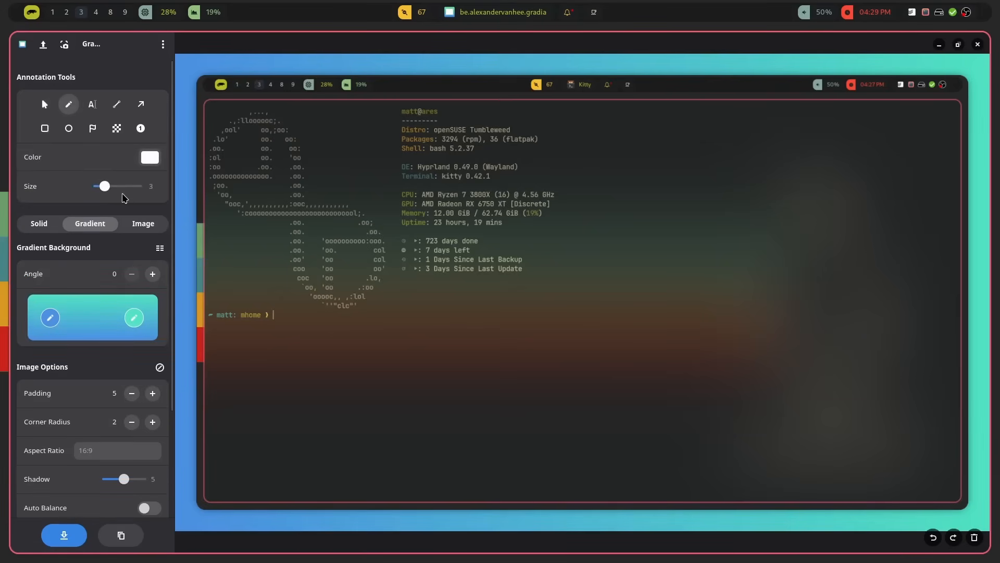
mouse_move(350, 333)
left_mouse_down()
mouse_move(357, 391)
mouse_move(364, 357)
mouse_move(398, 422)
mouse_move(443, 380)
mouse_move(435, 366)
mouse_move(469, 375)
mouse_move(472, 359)
mouse_move(505, 381)
mouse_move(519, 359)
left_mouse_up()
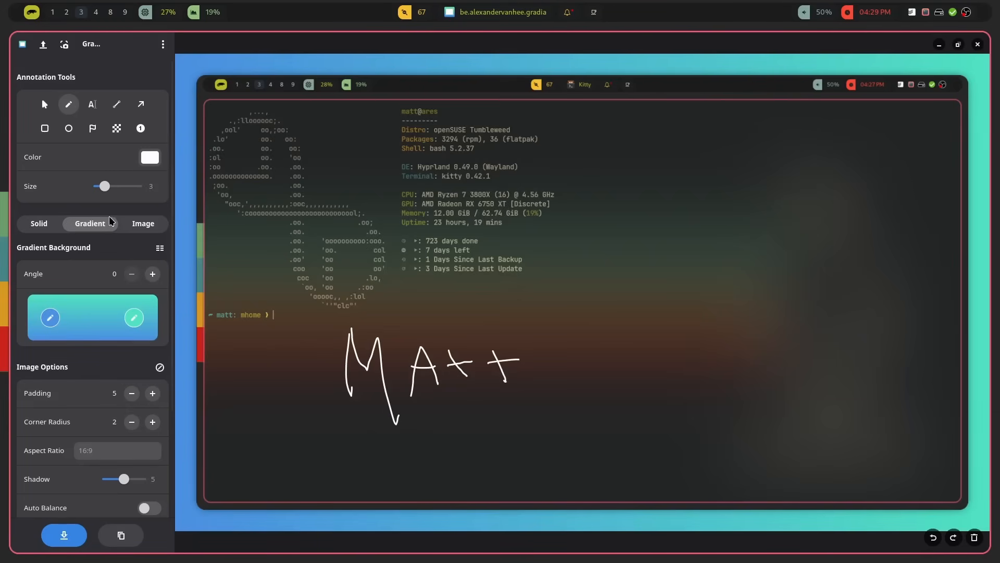
Step: Add the text annotation Matt in the Caveat font at size 34 beside the system info
left_click(91, 106)
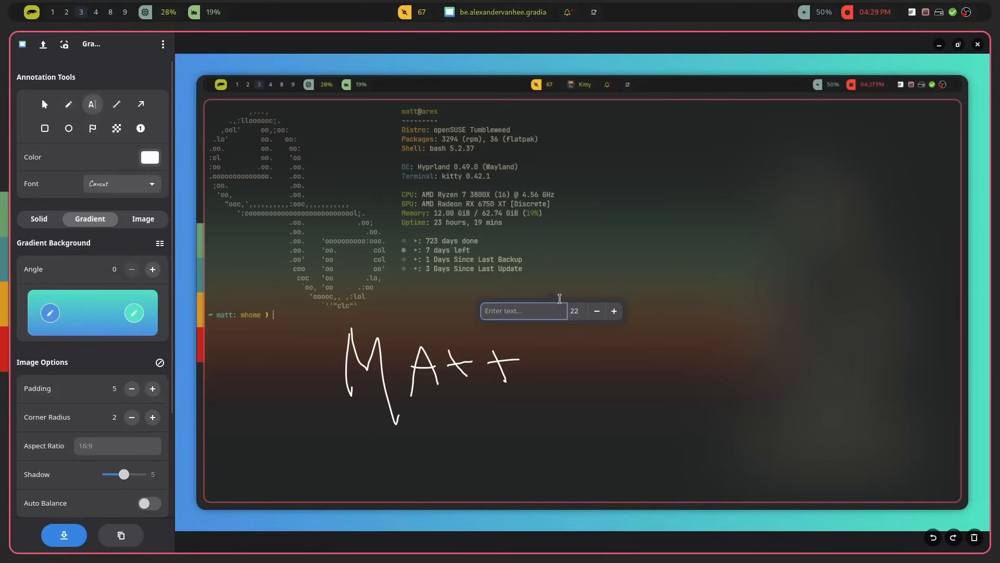
type("Matt")
key("BackSpace")
key("BackSpace")
key("BackSpace")
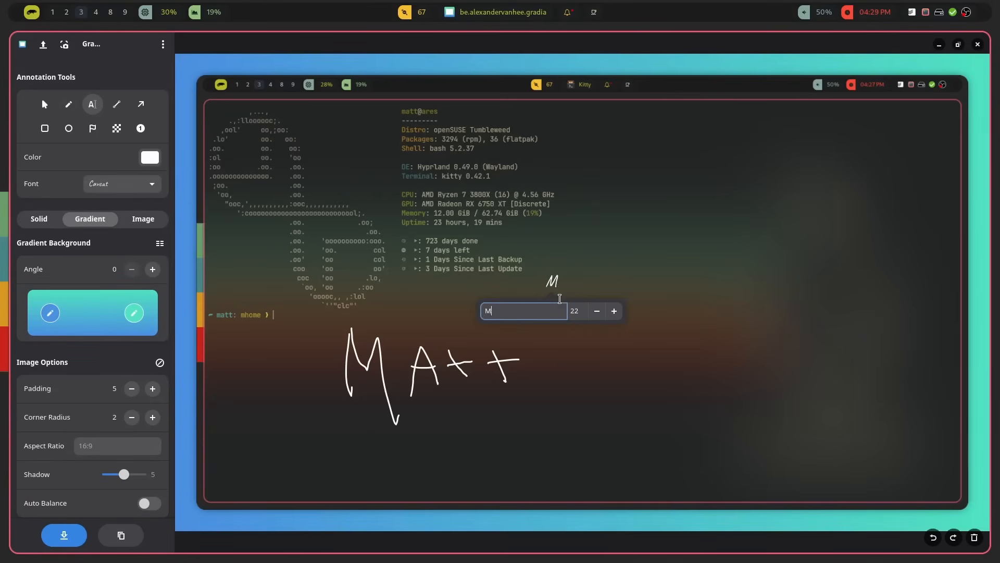
type("att")
left_click(614, 311)
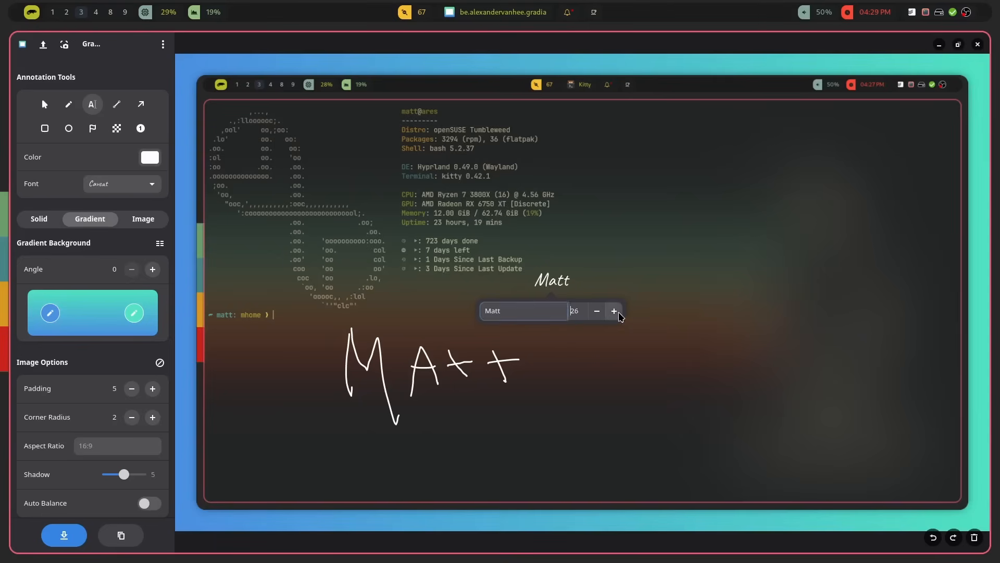
left_click(614, 311)
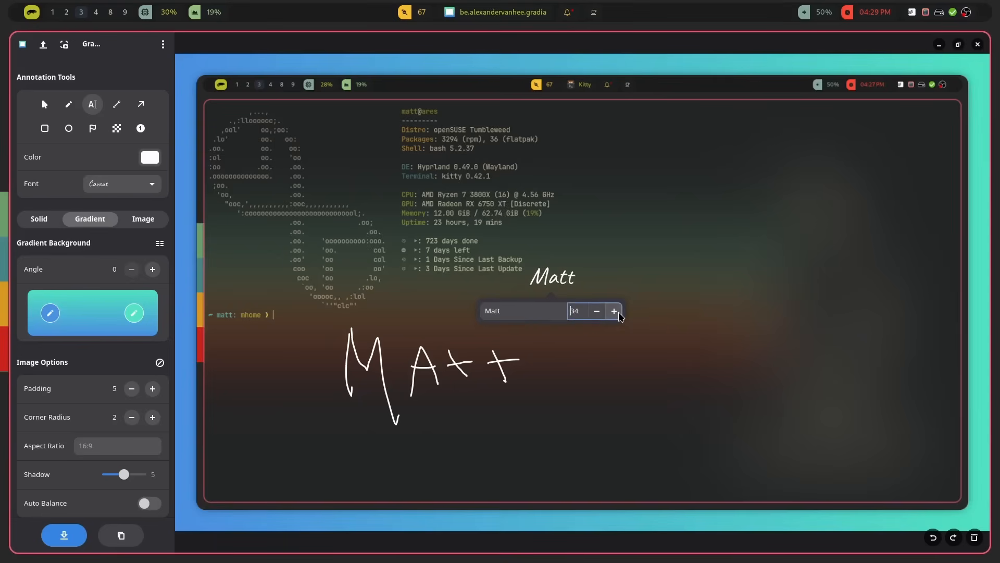
left_click(135, 190)
left_click(135, 192)
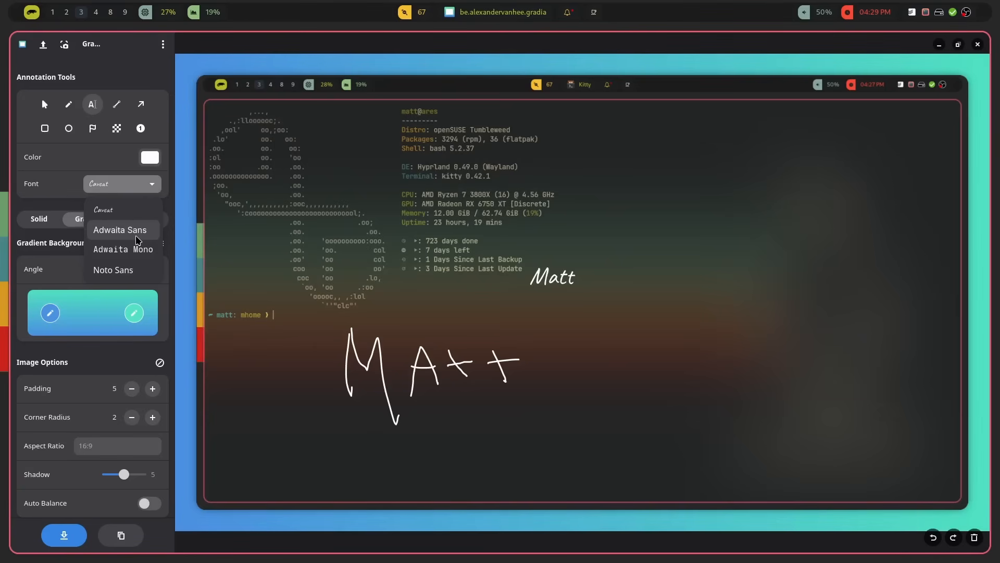
left_click(123, 216)
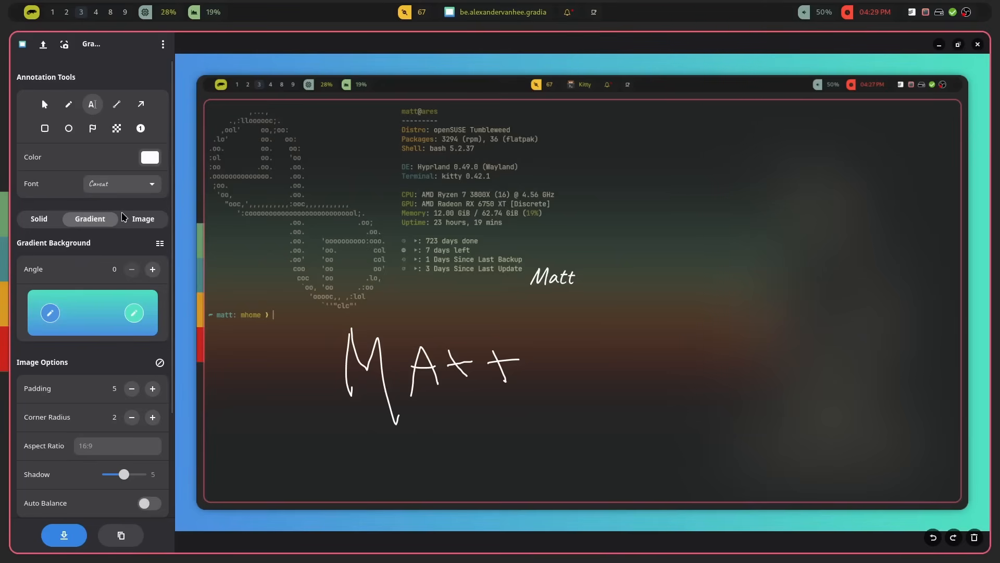
Step: Draw a straight line under the backup line and an arrow pointing at the Packages line
left_click(117, 105)
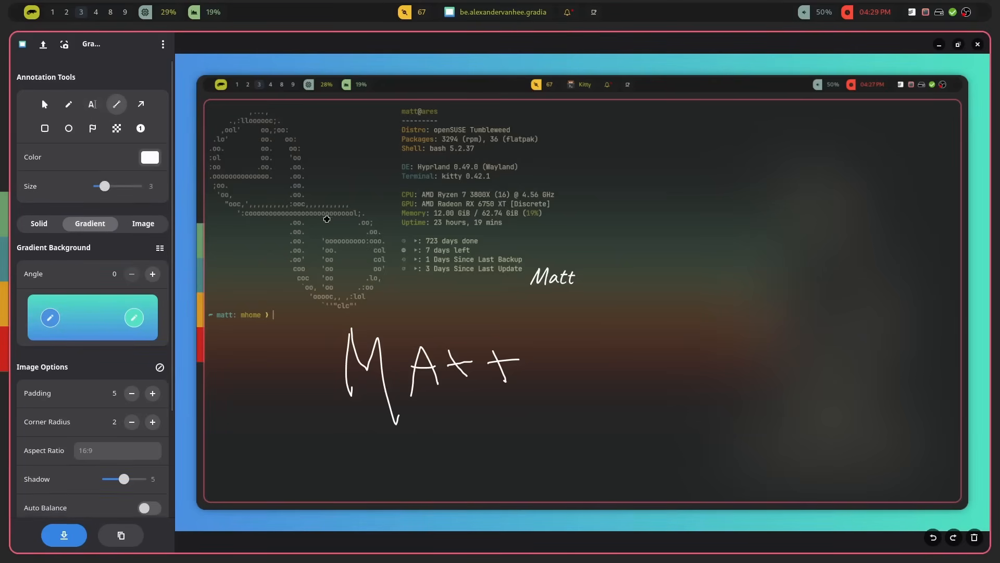
left_click_drag(344, 266, 444, 270)
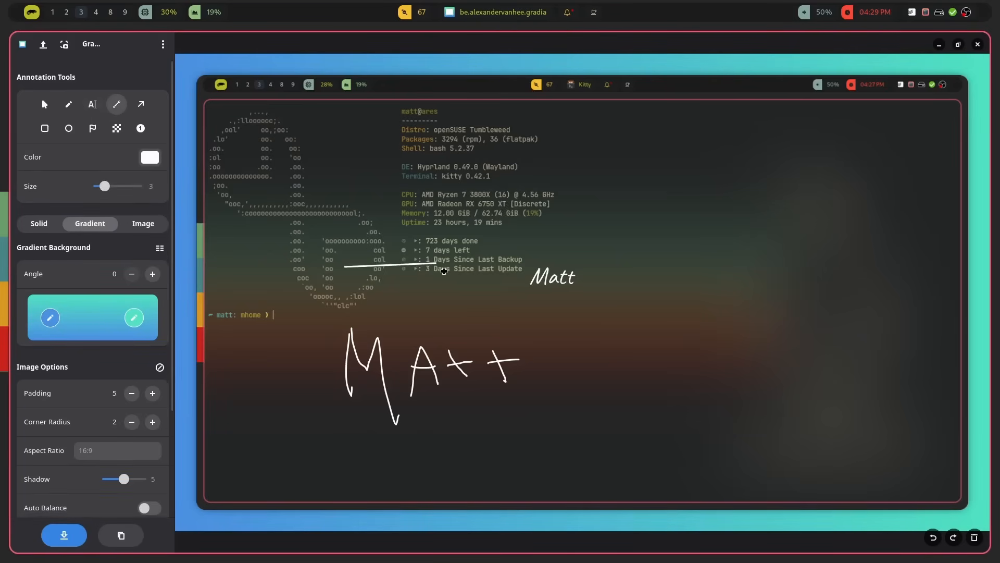
left_click(140, 104)
left_click_drag(605, 145, 528, 164)
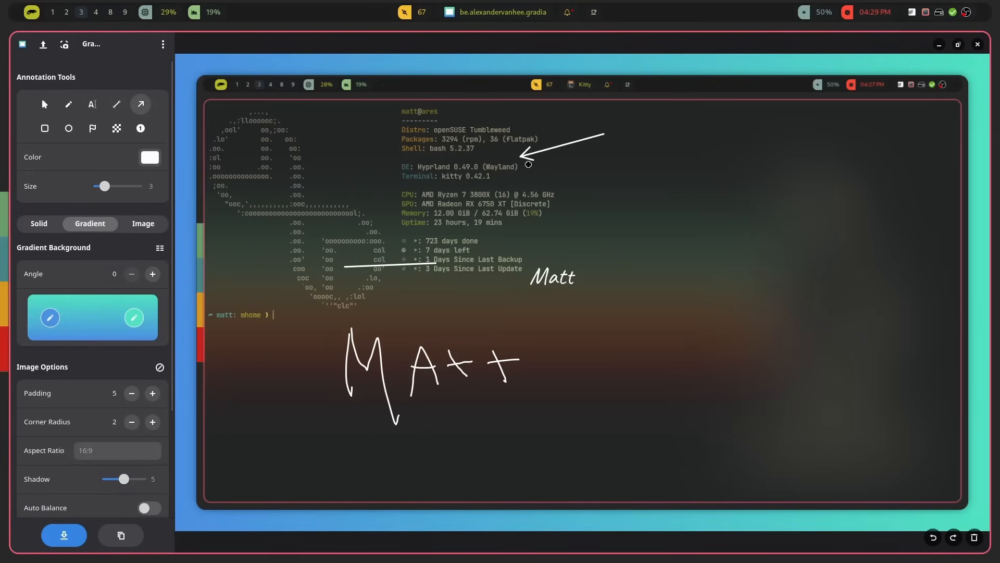
Step: Place numbered markers 1 to 4 next to the arrow, text, line and handwriting
left_click(143, 132)
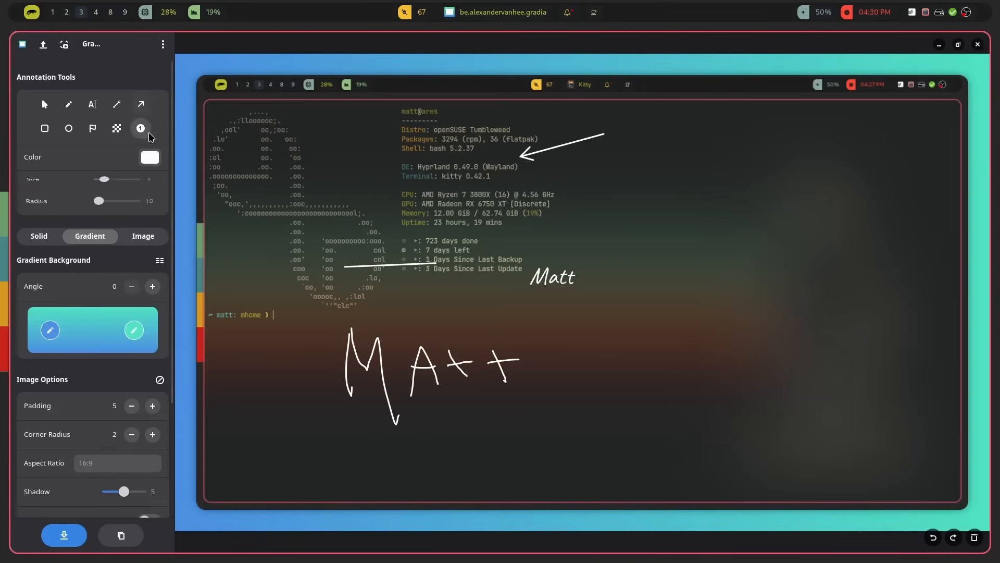
left_click(623, 142)
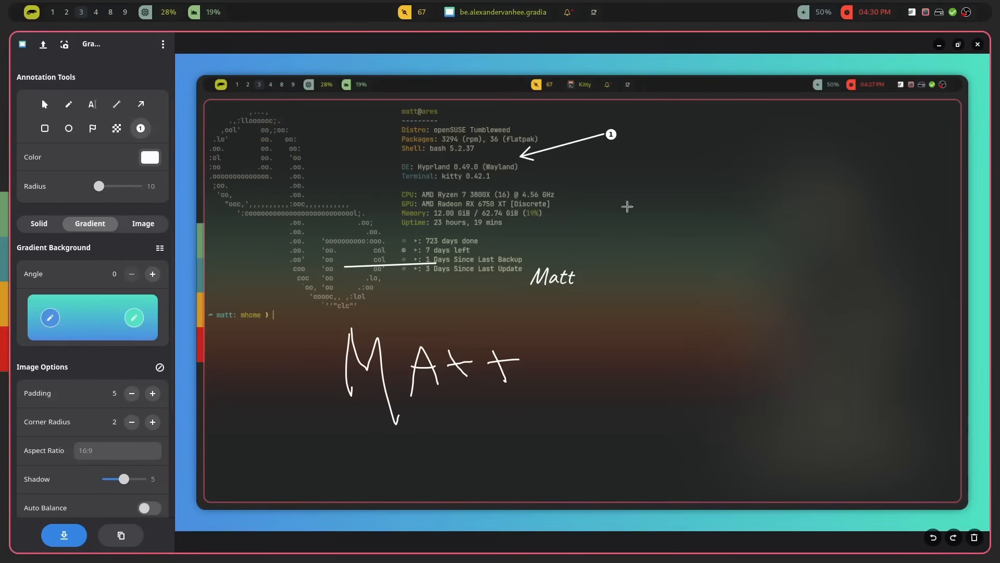
left_click(592, 287)
left_click(358, 286)
left_click(543, 350)
Step: Pixelate the area over the backup and update lines with the censor tool
left_click(117, 128)
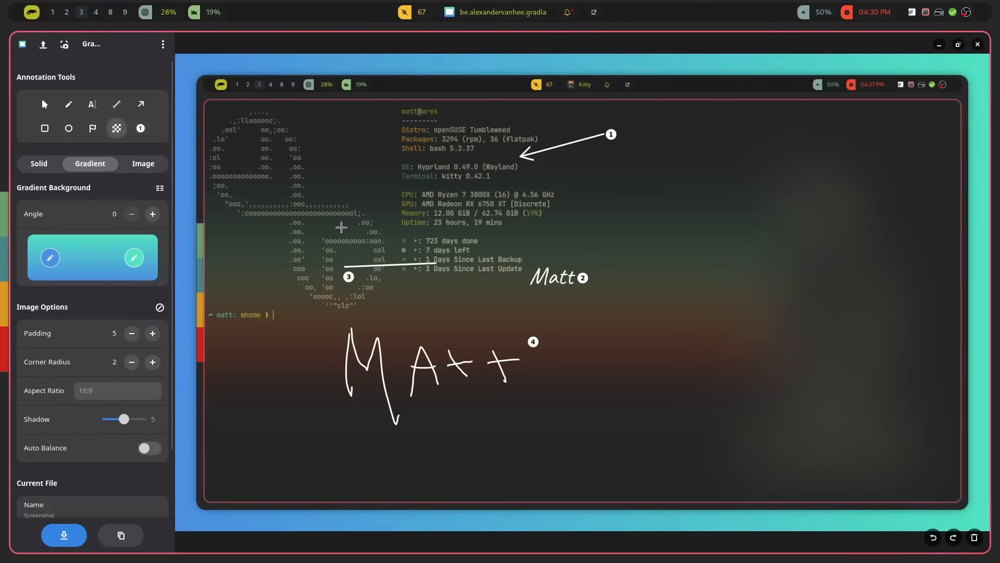
left_click_drag(401, 239, 548, 298)
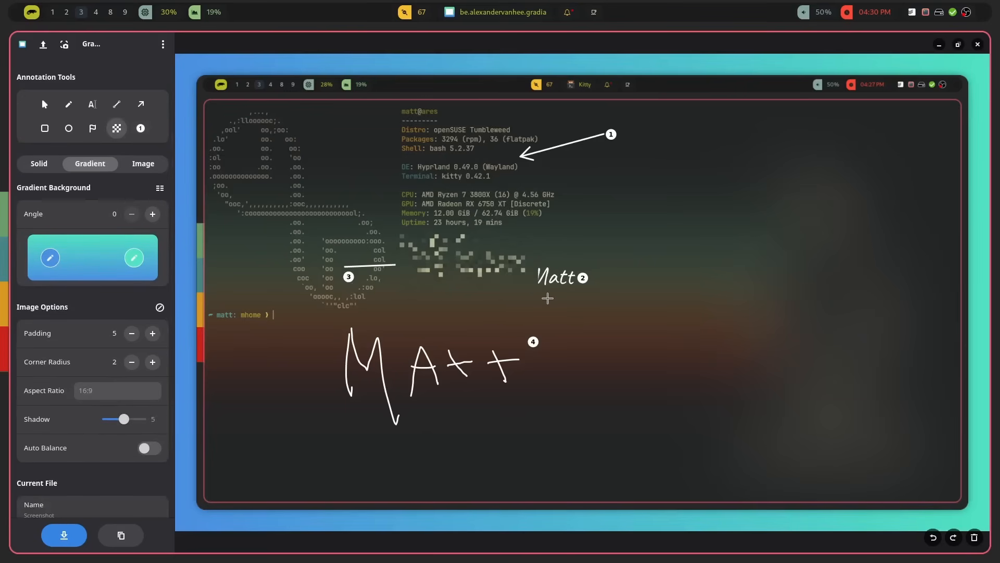
Step: Redraw the pixelation over the days-left, backup and update lines with a larger selection
left_click_drag(400, 232, 536, 295)
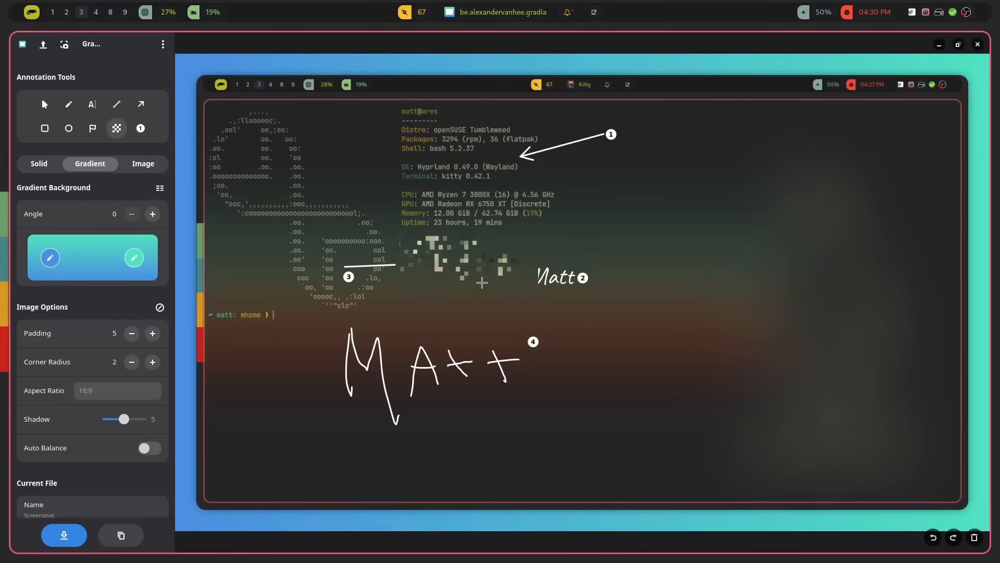
Step: Highlight the CPU line in the system info with the yellow highlighter
left_click(93, 129)
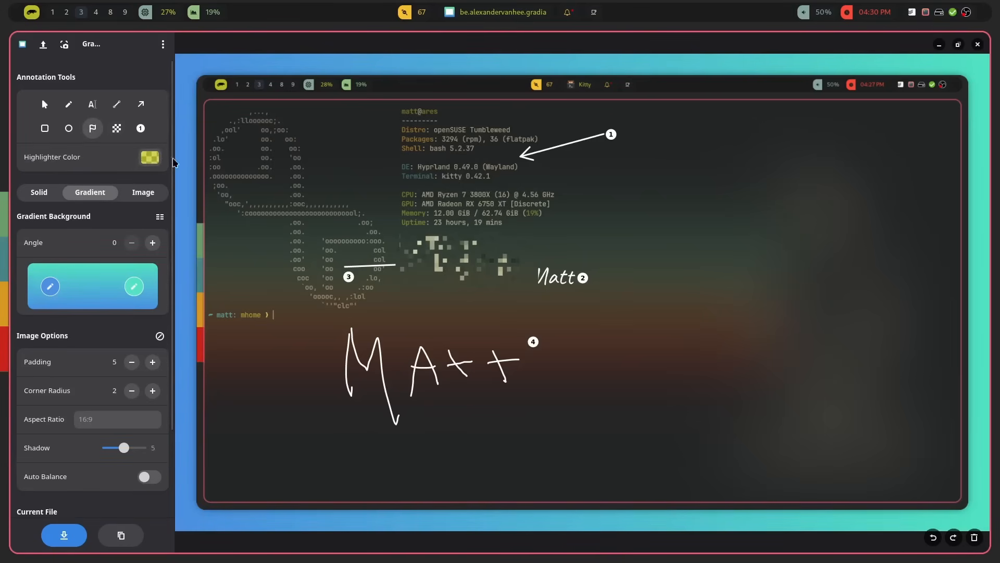
left_click_drag(430, 205, 557, 205)
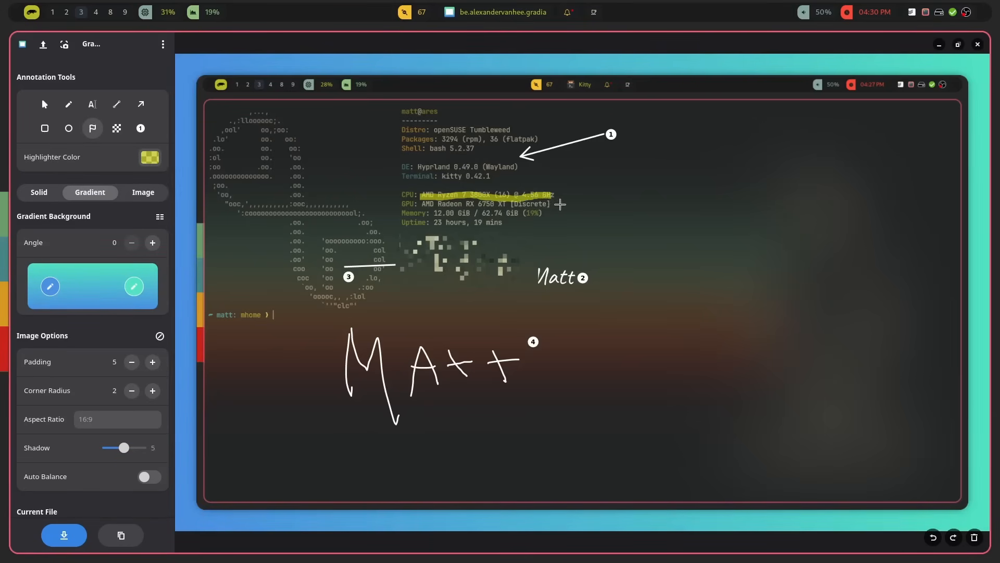
Step: Draw an ellipse around the middle of the ASCII logo
left_click(68, 129)
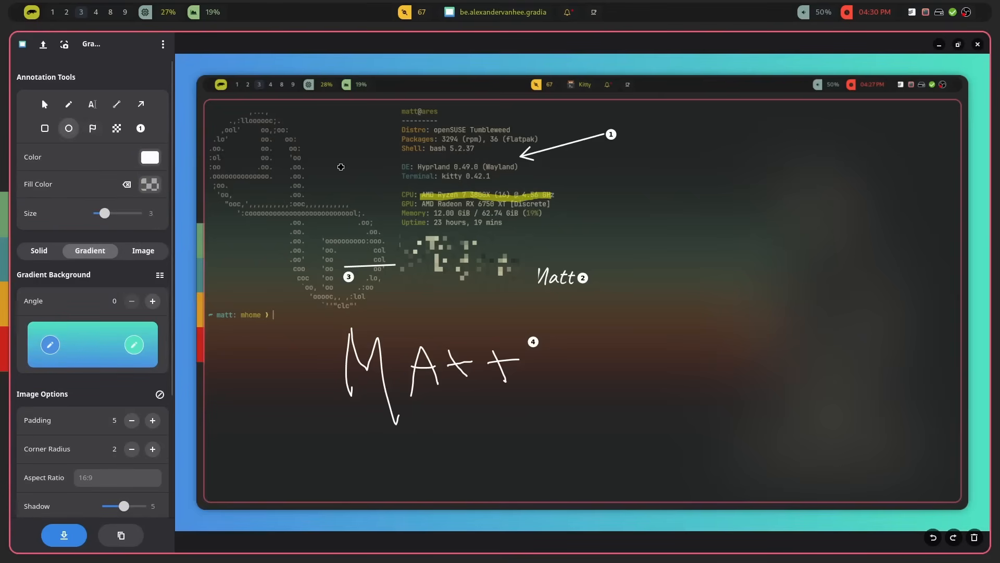
left_click_drag(242, 117, 345, 249)
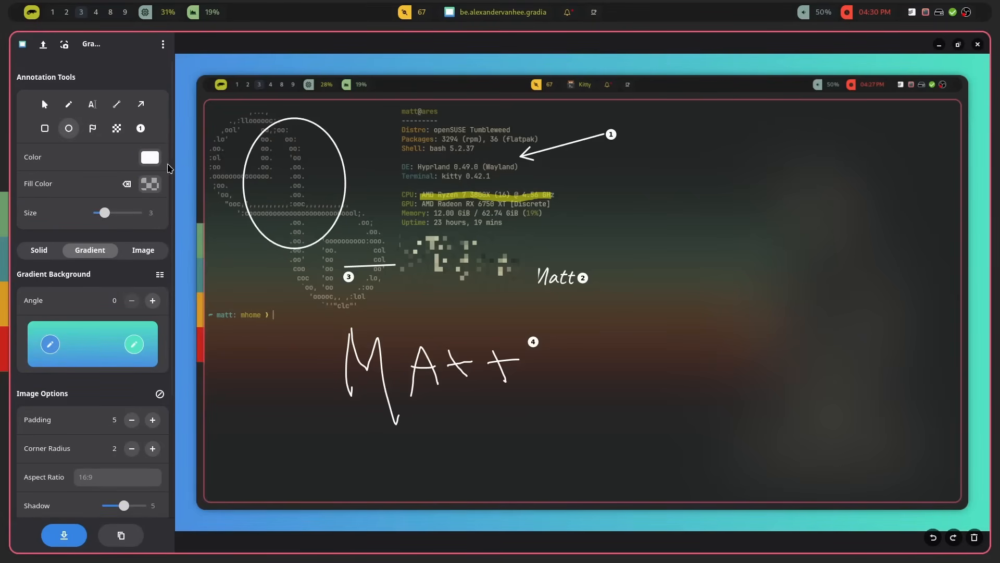
Step: Draw a rectangle around the Packages through Memory lines of the system info
left_click(45, 128)
left_click_drag(375, 135, 500, 223)
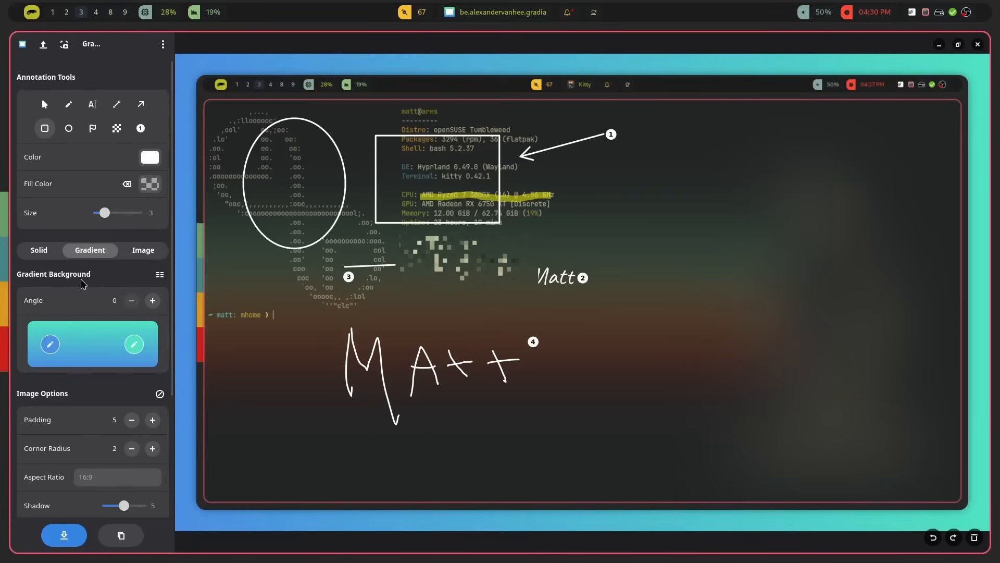
Step: Try solid black, transparent and image backgrounds before switching back to the gradient background
left_click(39, 250)
left_click(82, 330)
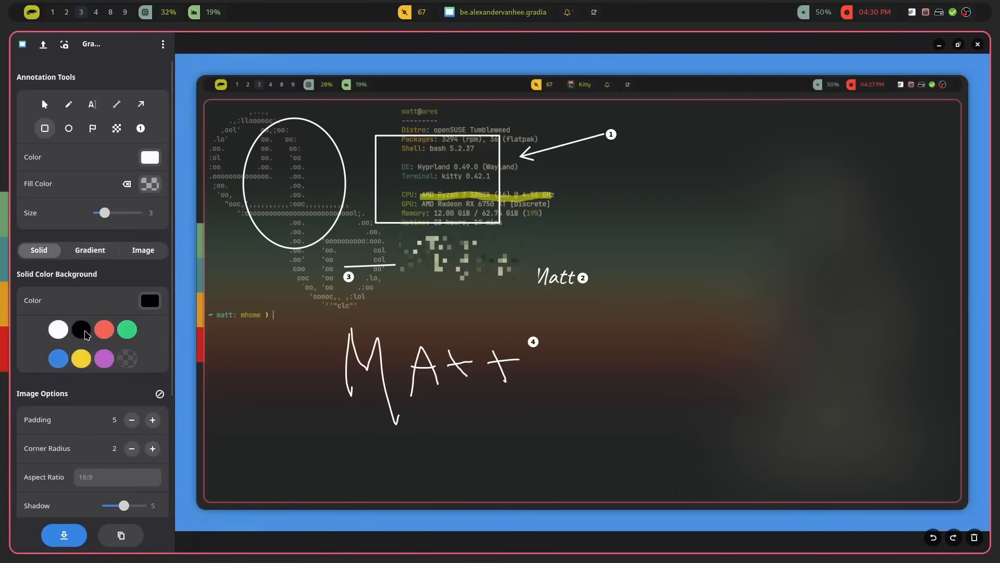
left_click(132, 365)
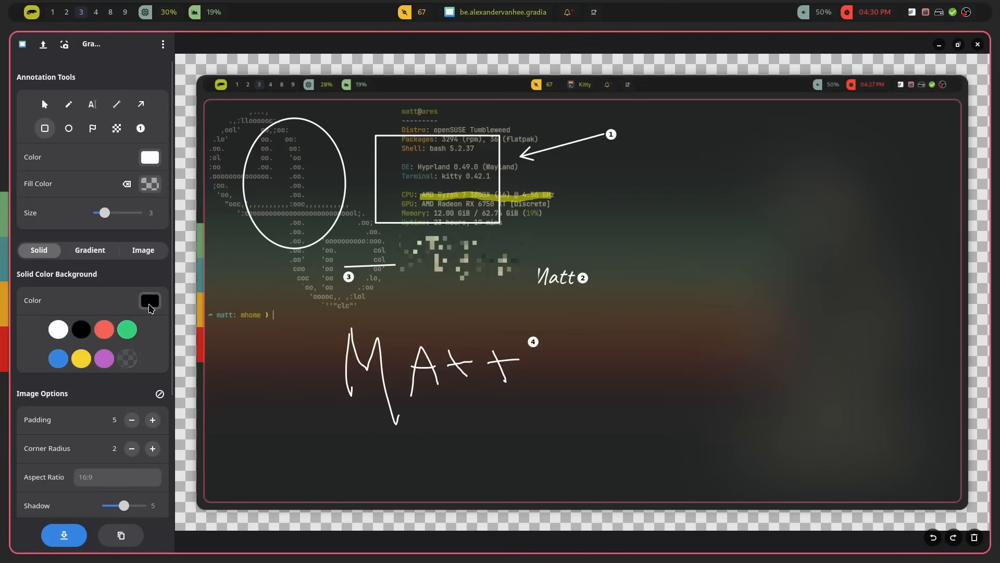
left_click(146, 255)
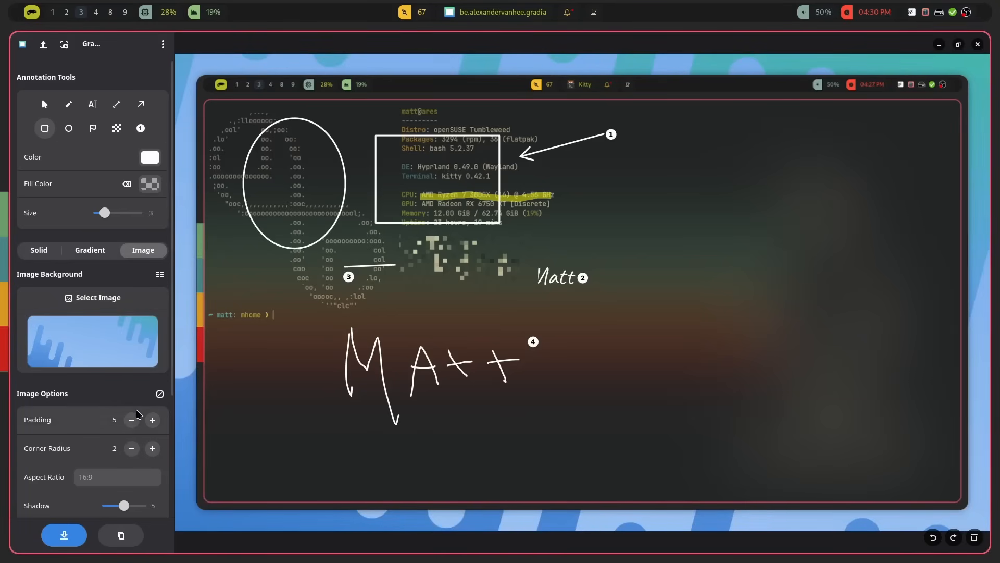
left_click(90, 250)
Step: Set the image padding and corner radius to 0
left_click(132, 420)
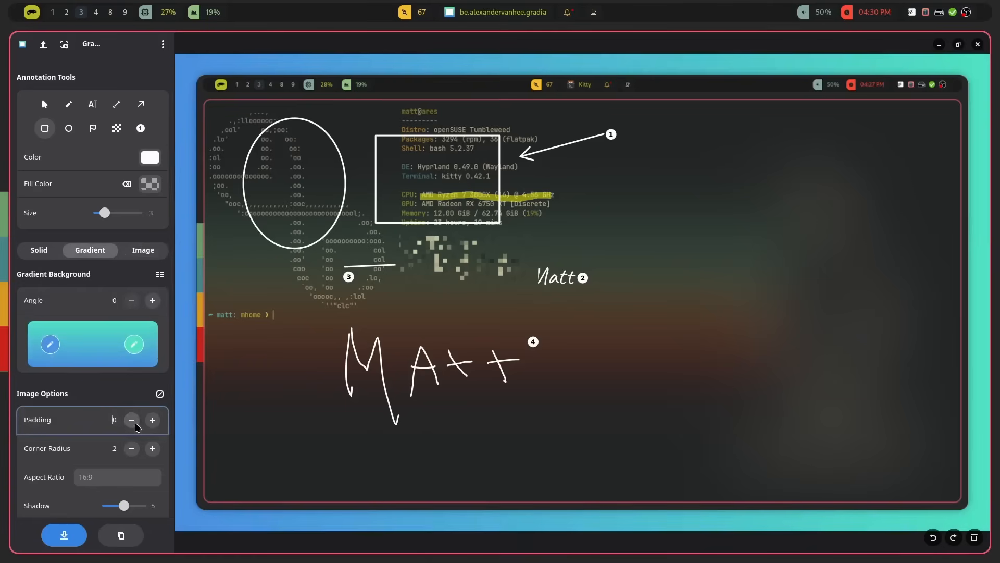
left_click(133, 449)
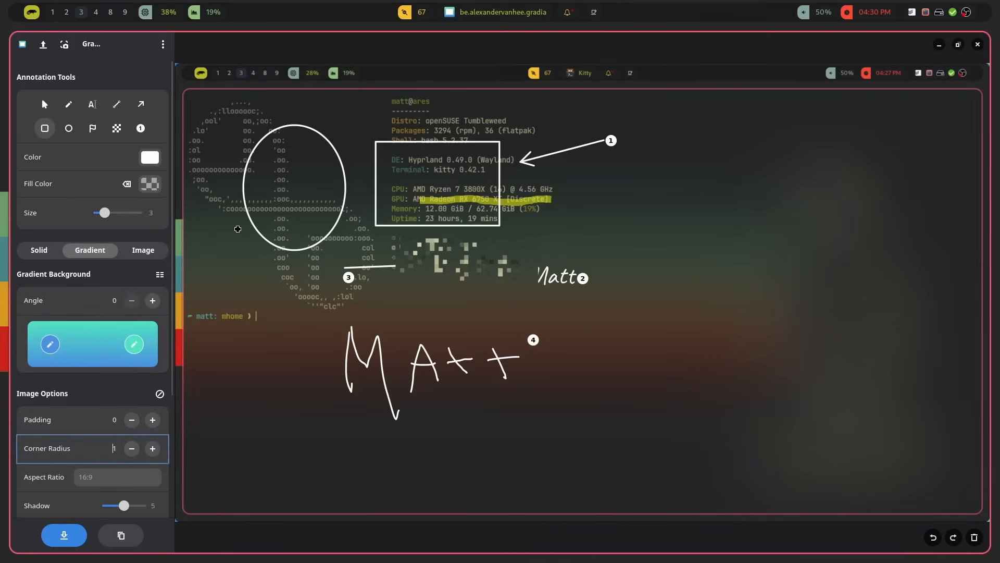
scroll(104, 442, "down", 4)
scroll(57, 447, "down", 3)
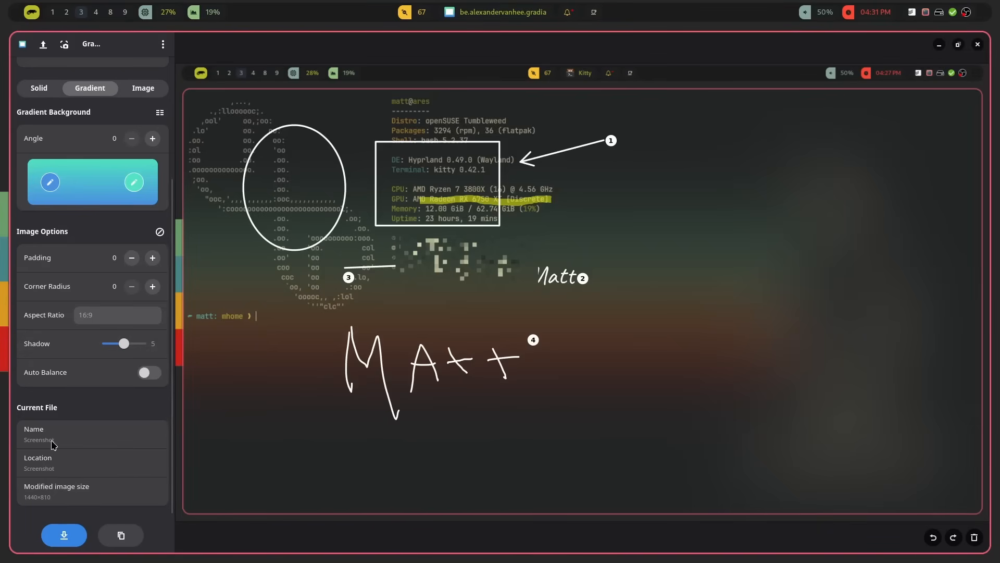
scroll(61, 446, "up", 5)
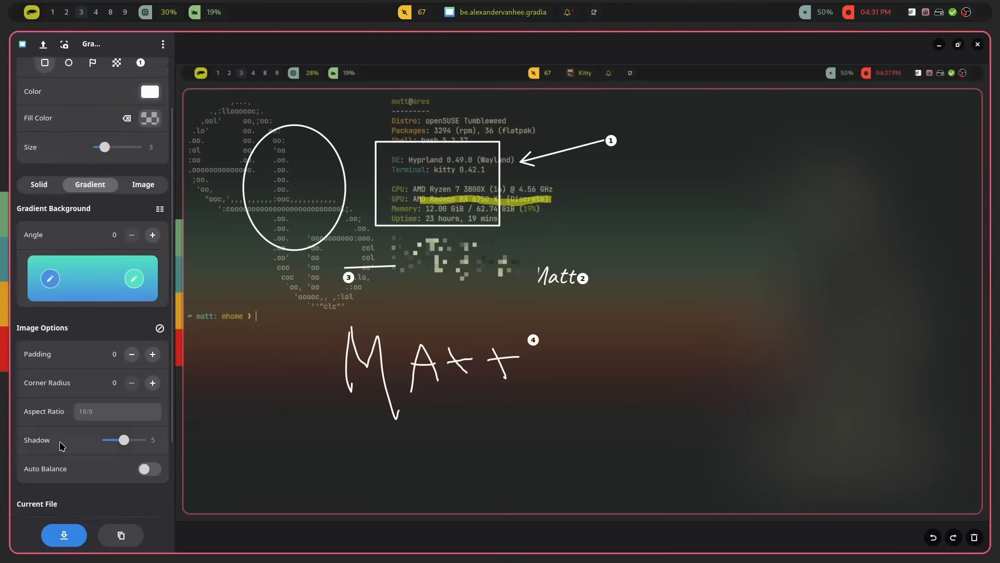
key("ctrl+s")
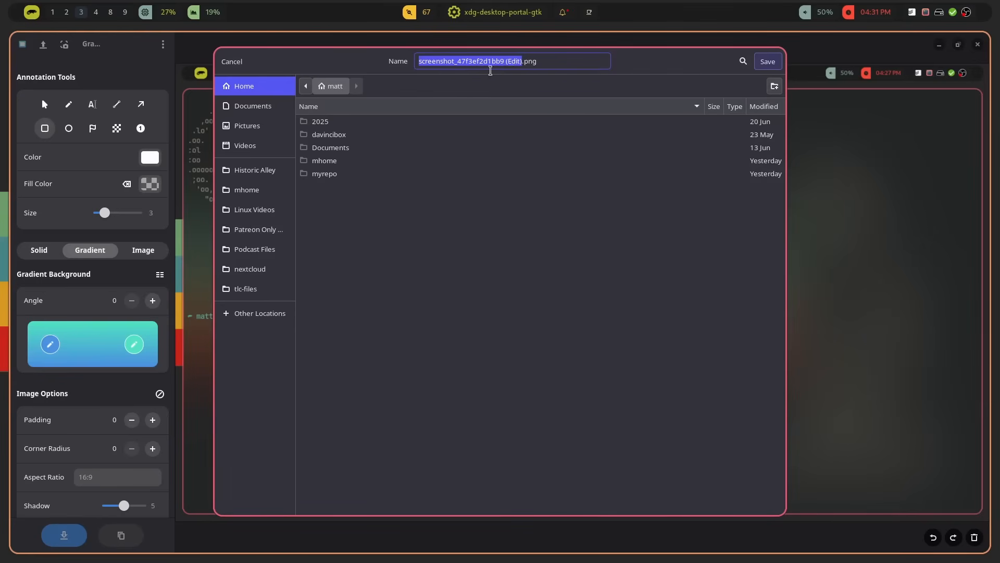
double_click(479, 71)
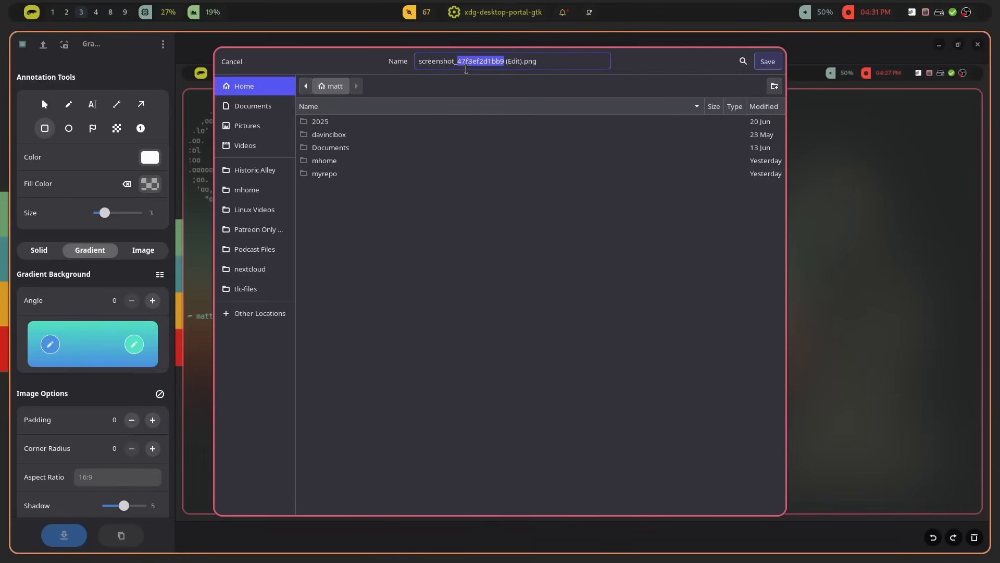
left_click(471, 70)
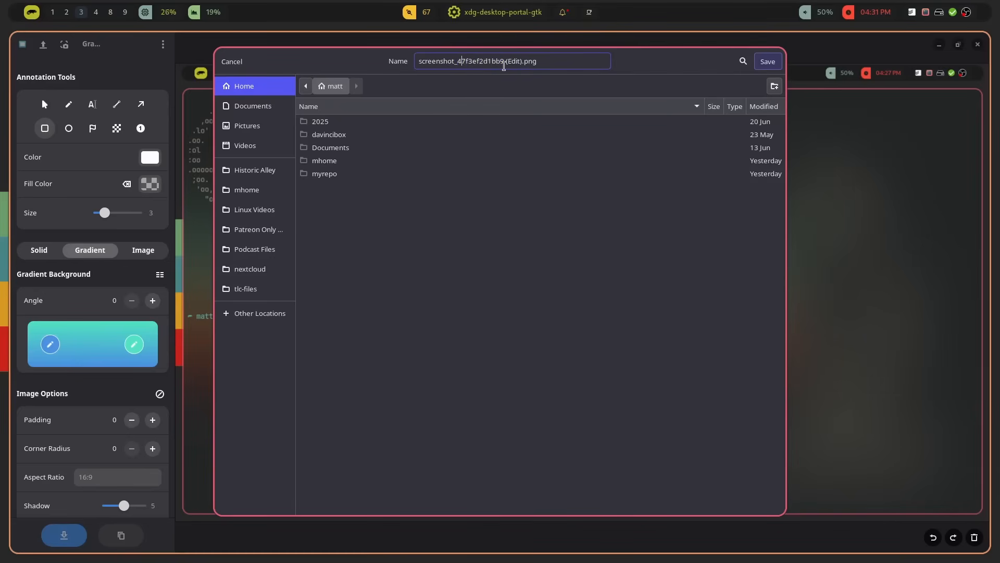
left_click(232, 61)
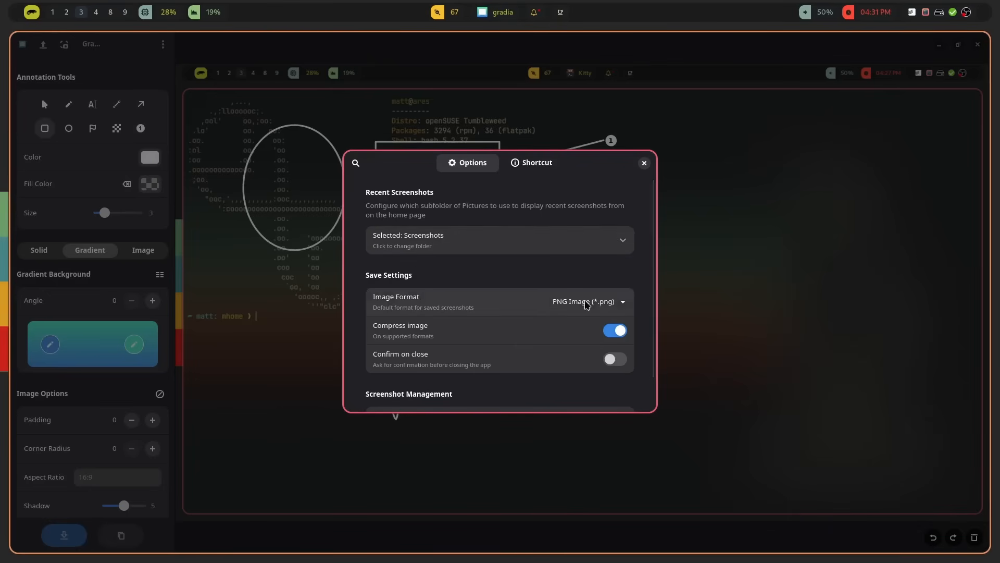
Step: Review the image format choices and save settings in the preferences
left_click(604, 304)
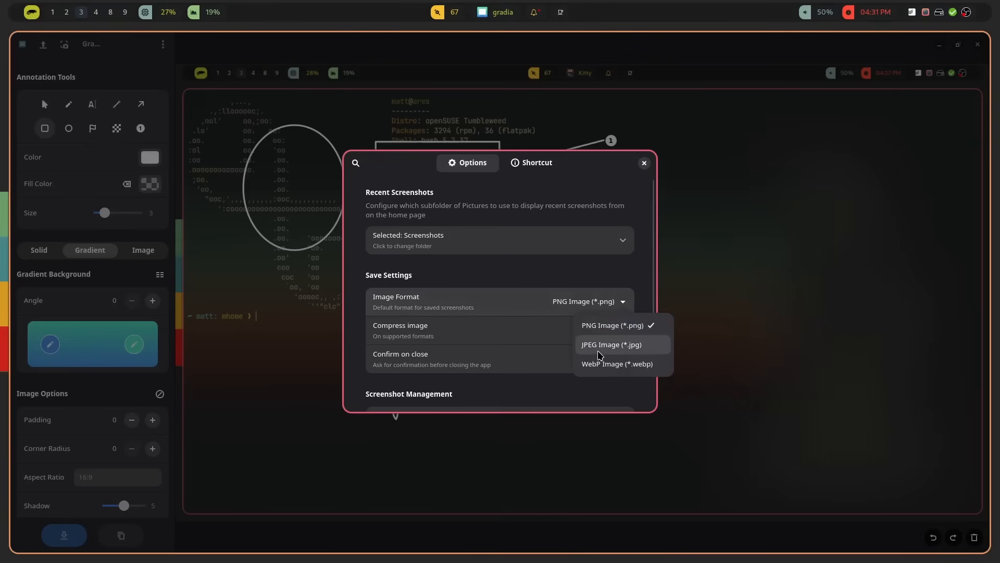
left_click(566, 272)
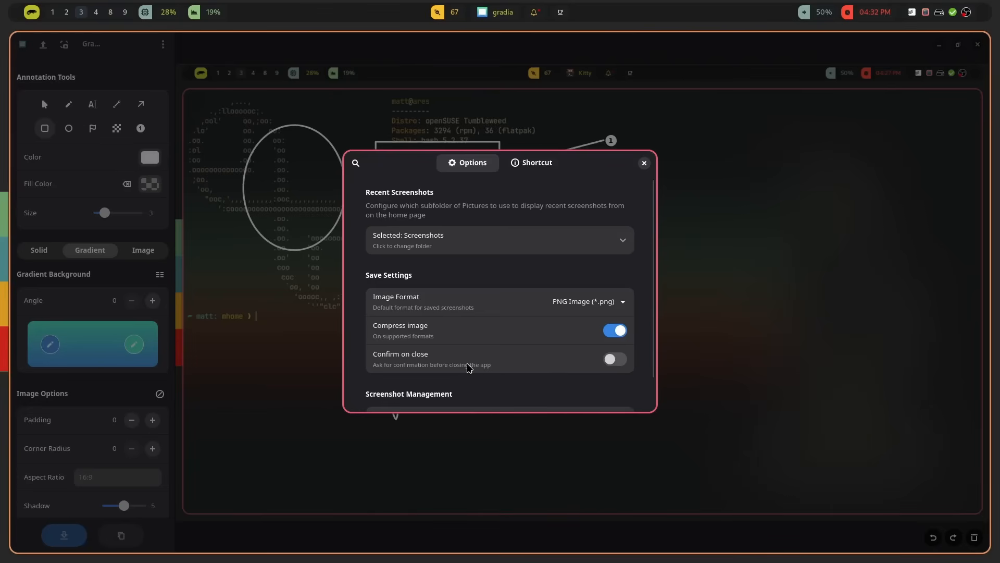
scroll(469, 368, "down", 1)
scroll(471, 370, "down", 1)
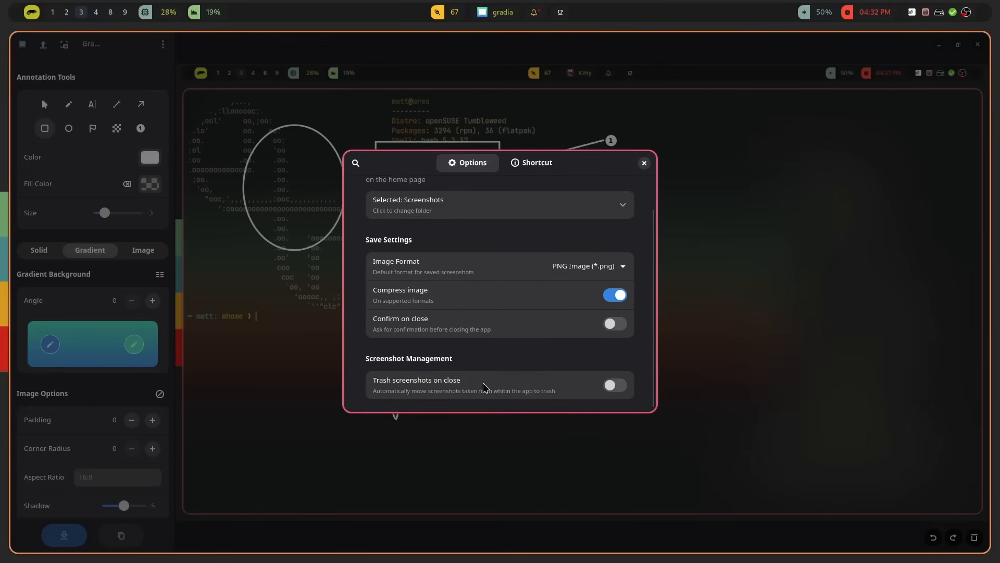
scroll(484, 380, "up", 2)
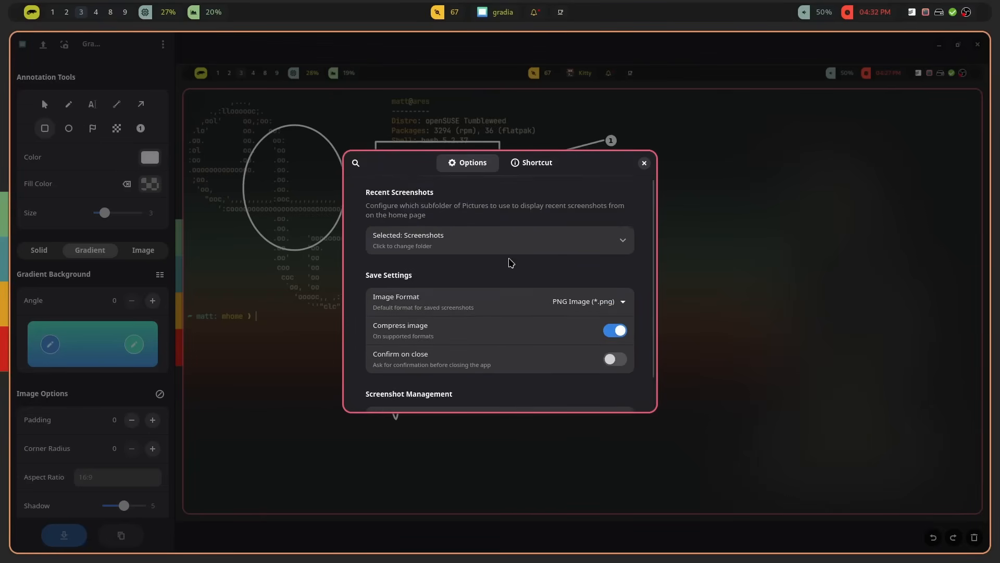
Step: Read the shortcut setup instructions and select the interactive and full-screen screenshot commands
left_click(532, 171)
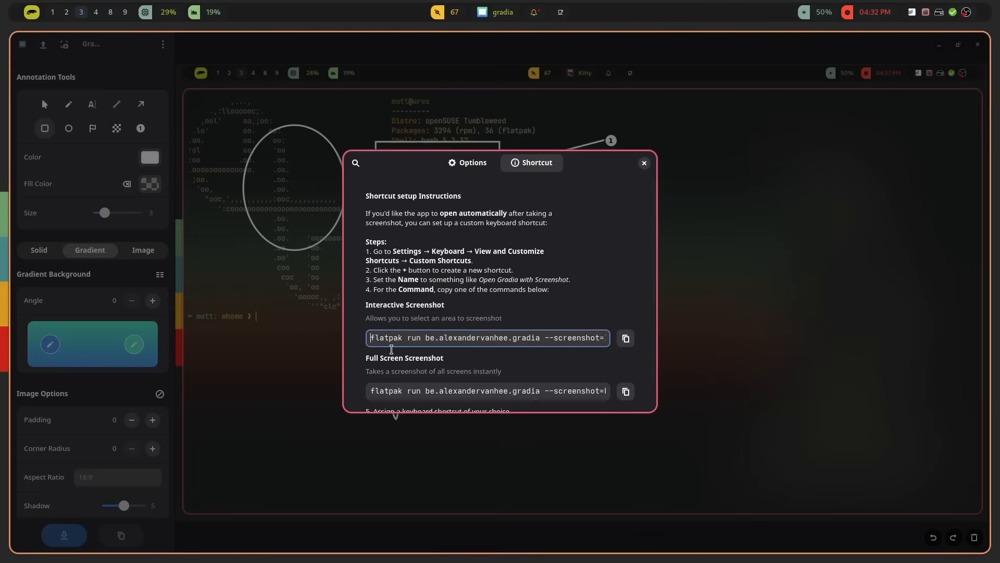
left_click_drag(385, 347, 604, 346)
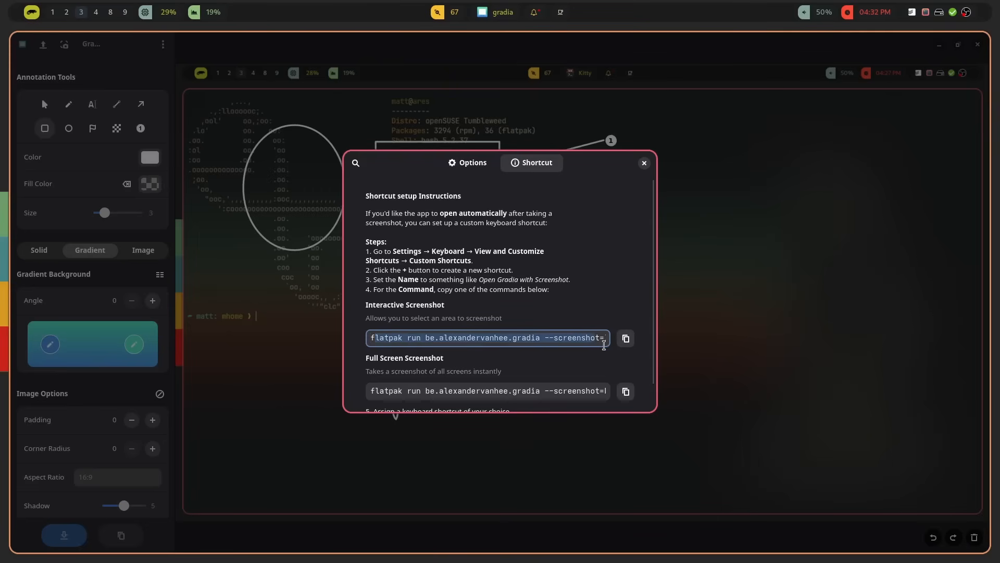
left_click_drag(398, 391, 503, 390)
scroll(510, 396, "down", 1)
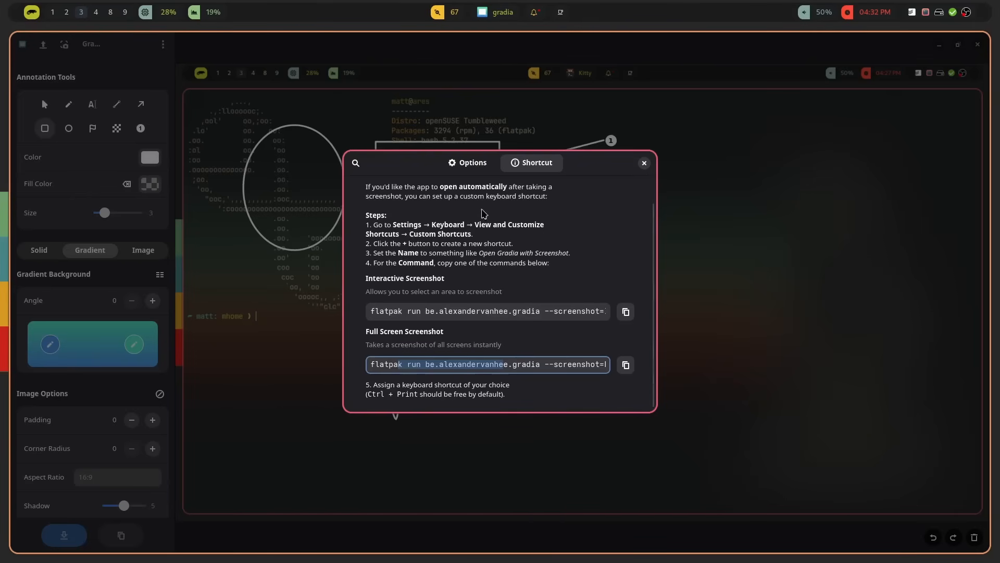
Step: Return to the preference options and close the preferences
left_click(475, 165)
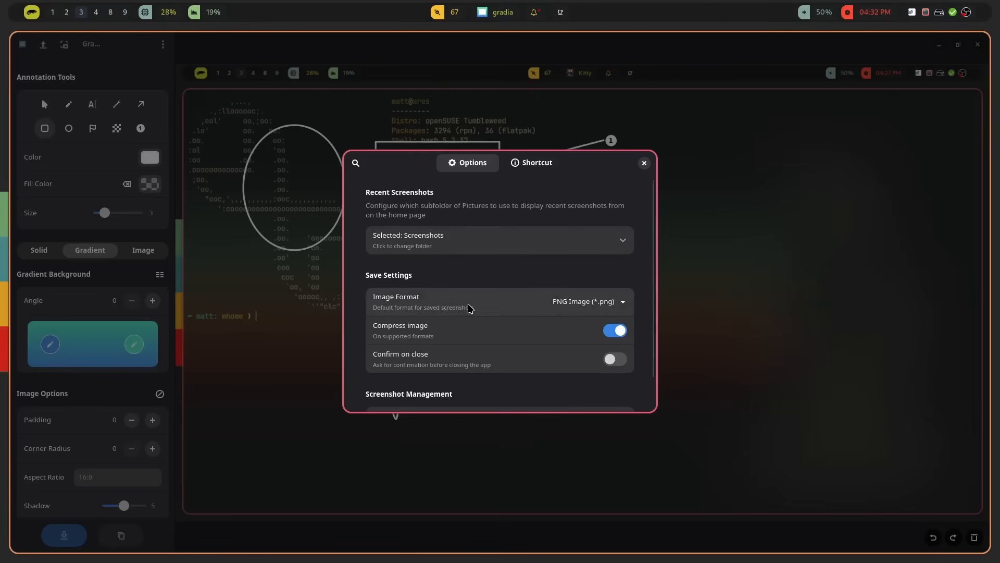
scroll(469, 309, "down", 2)
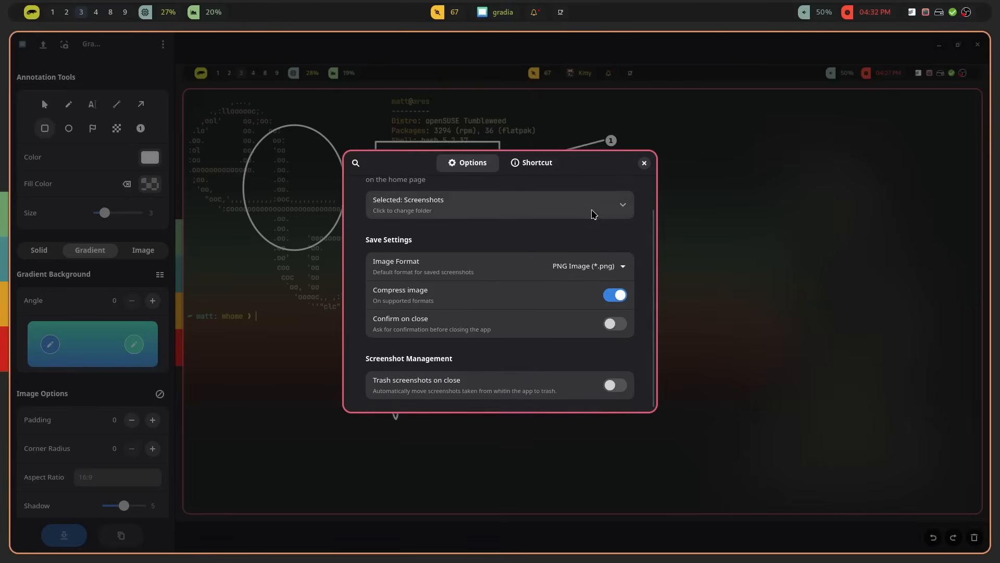
left_click(644, 163)
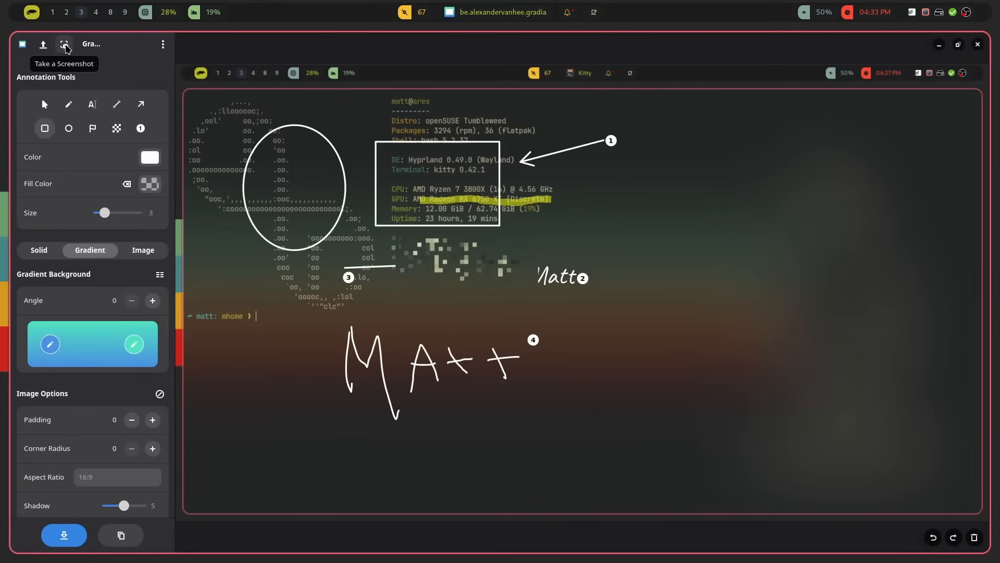
left_click(64, 46)
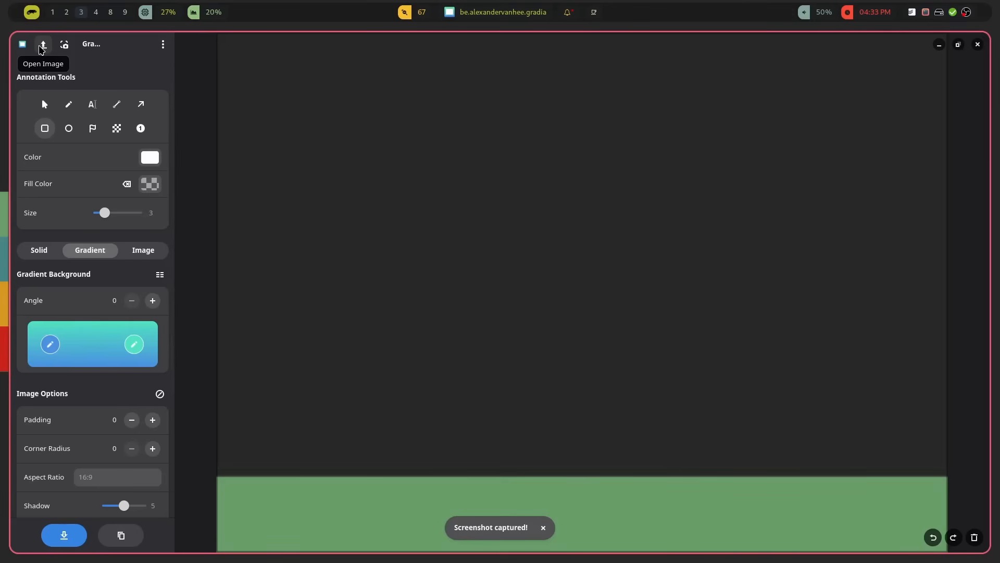
left_click(44, 49)
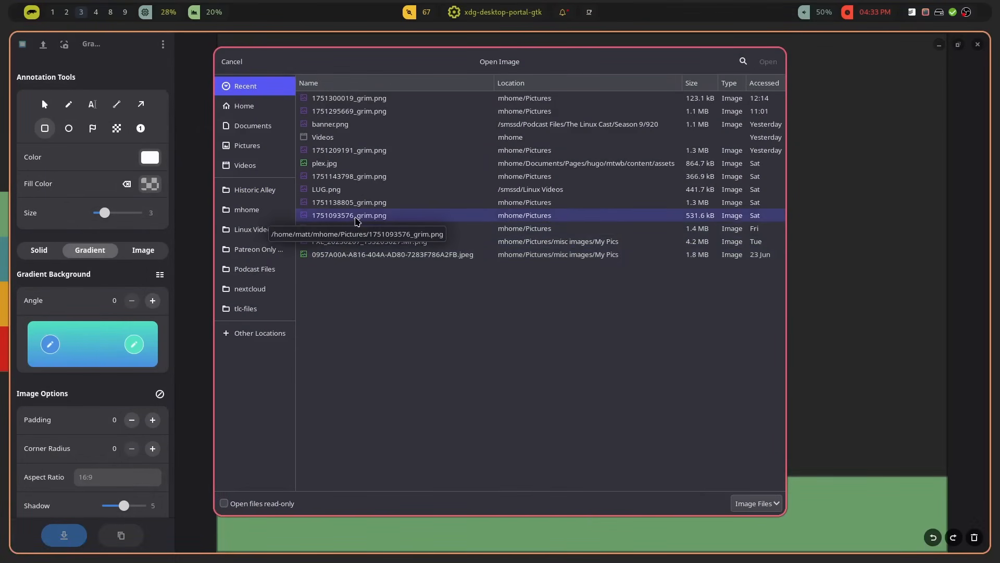
left_click(357, 219)
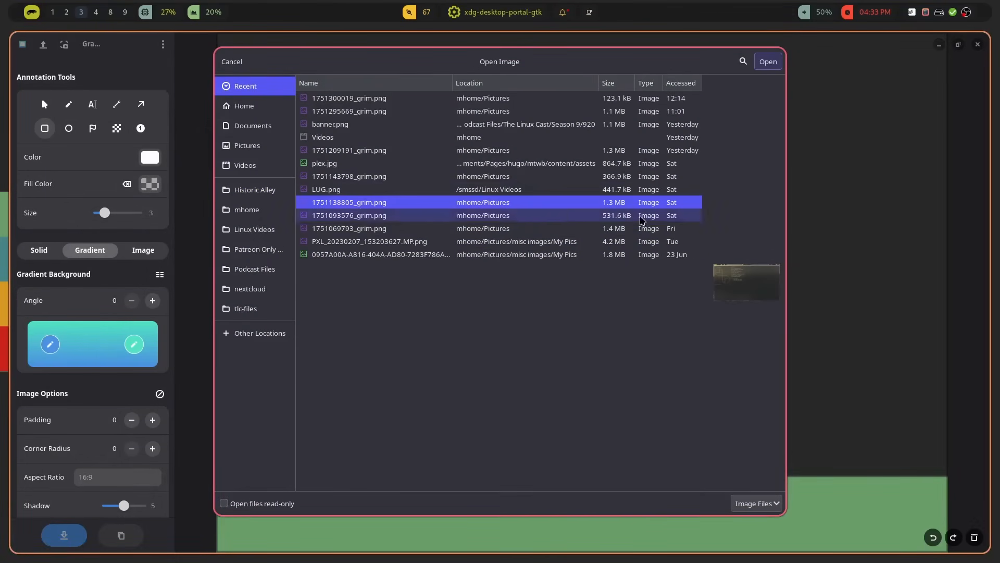
left_click(768, 61)
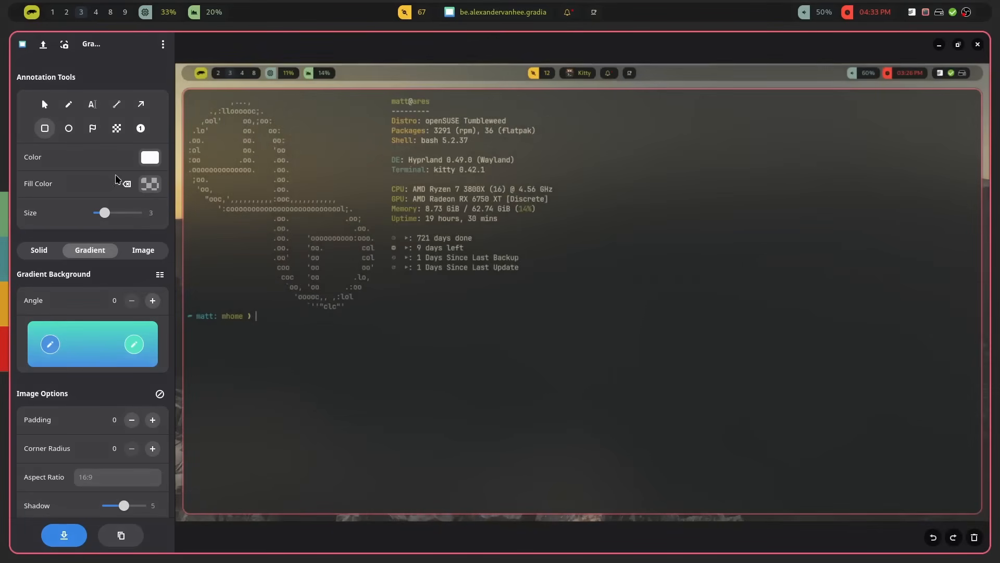
Step: Draw a large circle over the right of the logo and the system info
left_click(68, 128)
left_click_drag(243, 135, 454, 349)
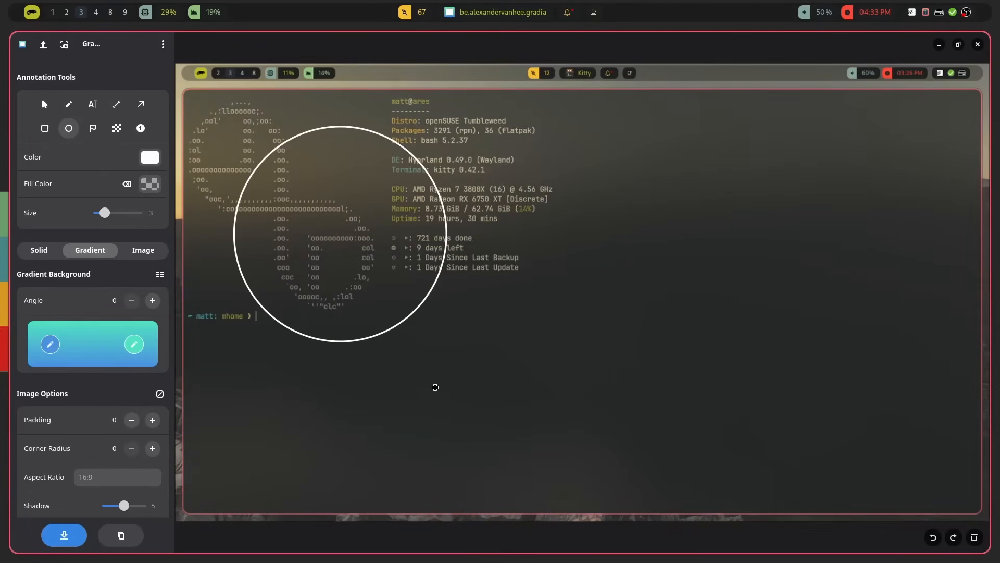